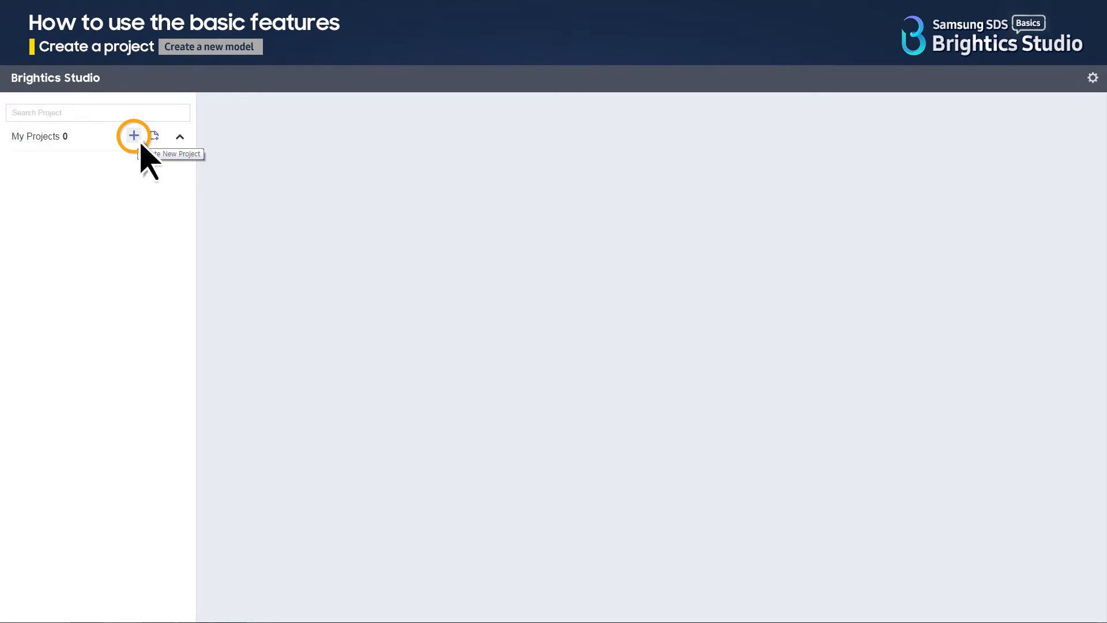
Create a new project named myProject.
{"action": "left_click", "coordinate": [133, 136]}
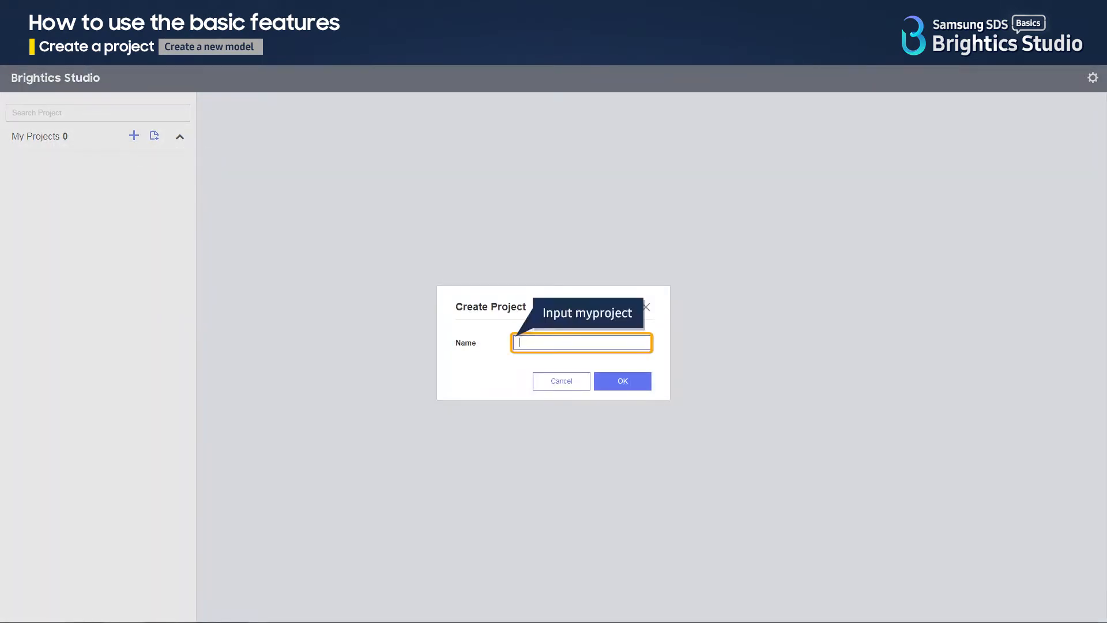
{"action": "type", "text": "myProject"}
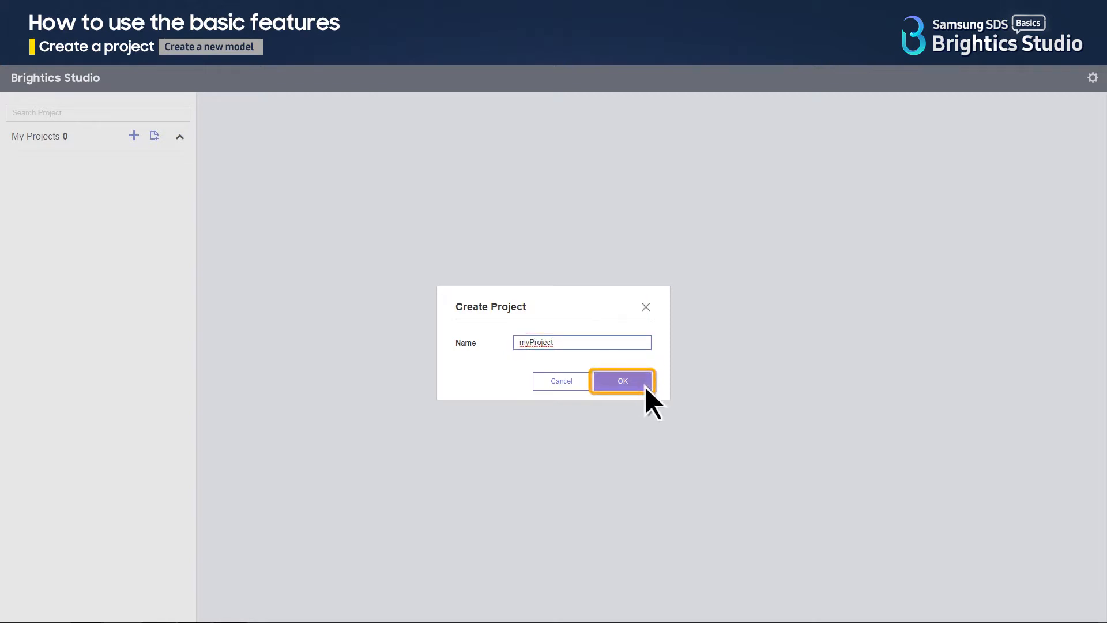
{"action": "left_click", "coordinate": [645, 386]}
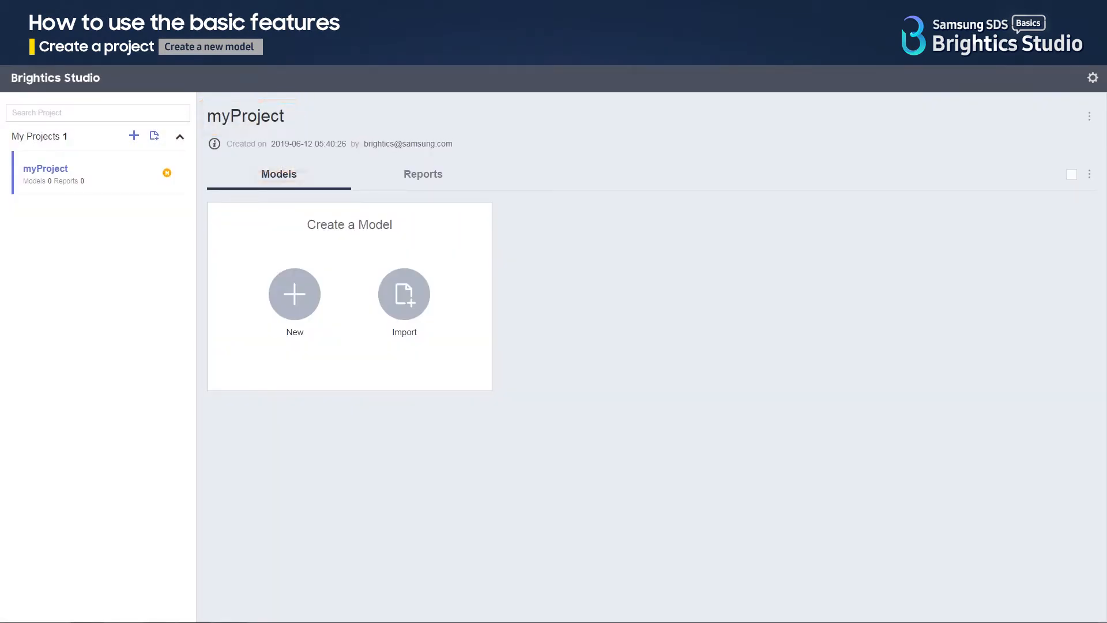
Create a new Data Flow model named myModel in myProject, using the Default template.
{"action": "left_click", "coordinate": [423, 174]}
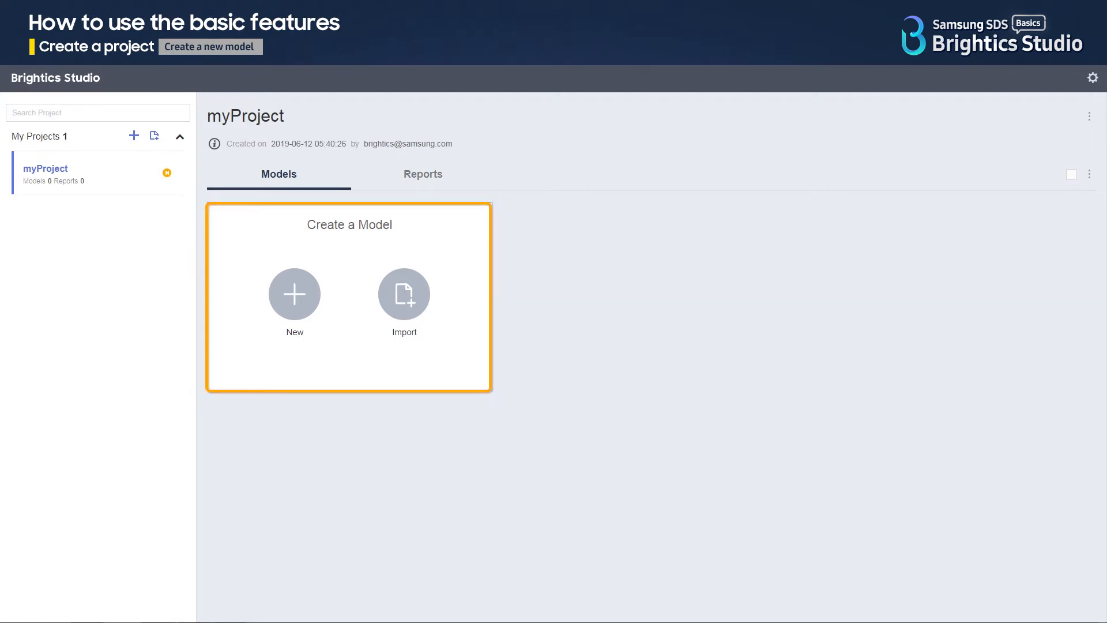
{"action": "left_click", "coordinate": [324, 336]}
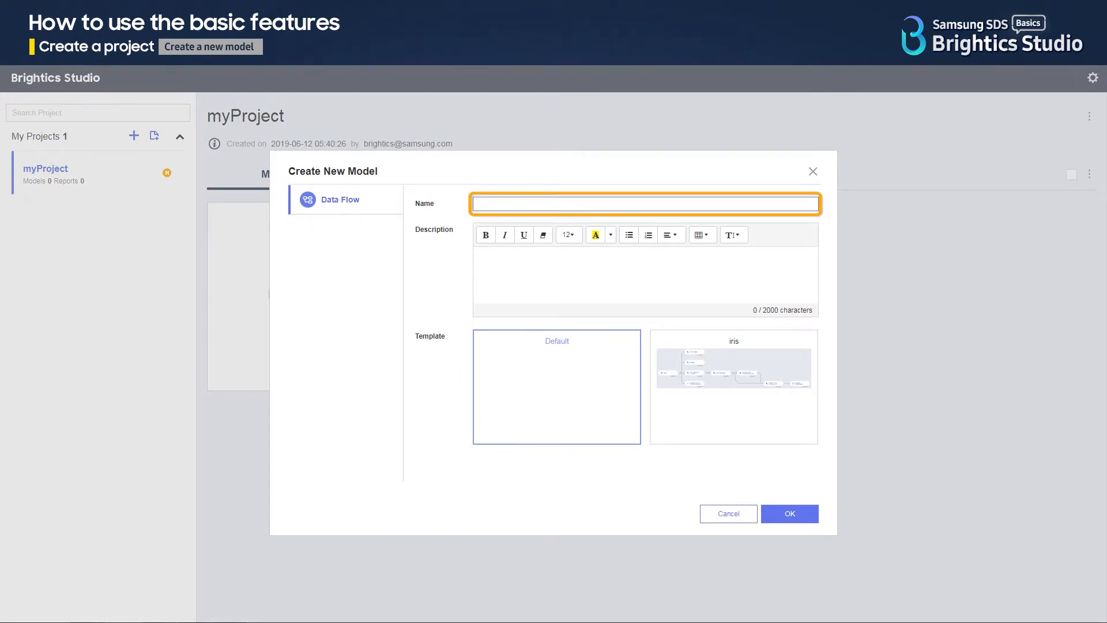
{"action": "type", "text": "m"}
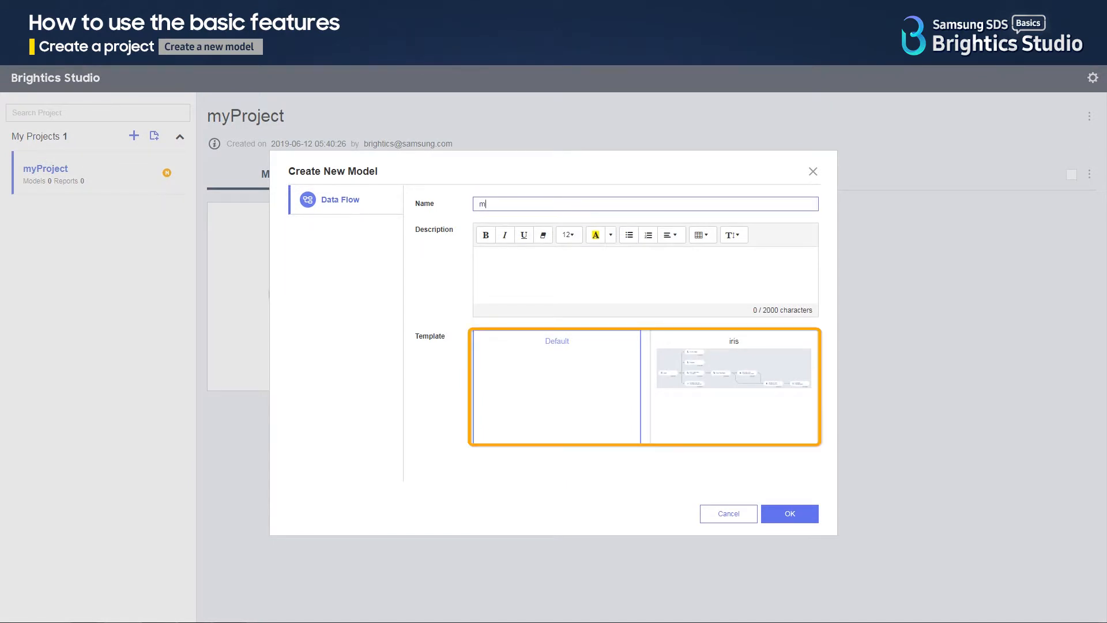
{"action": "type", "text": "yModel"}
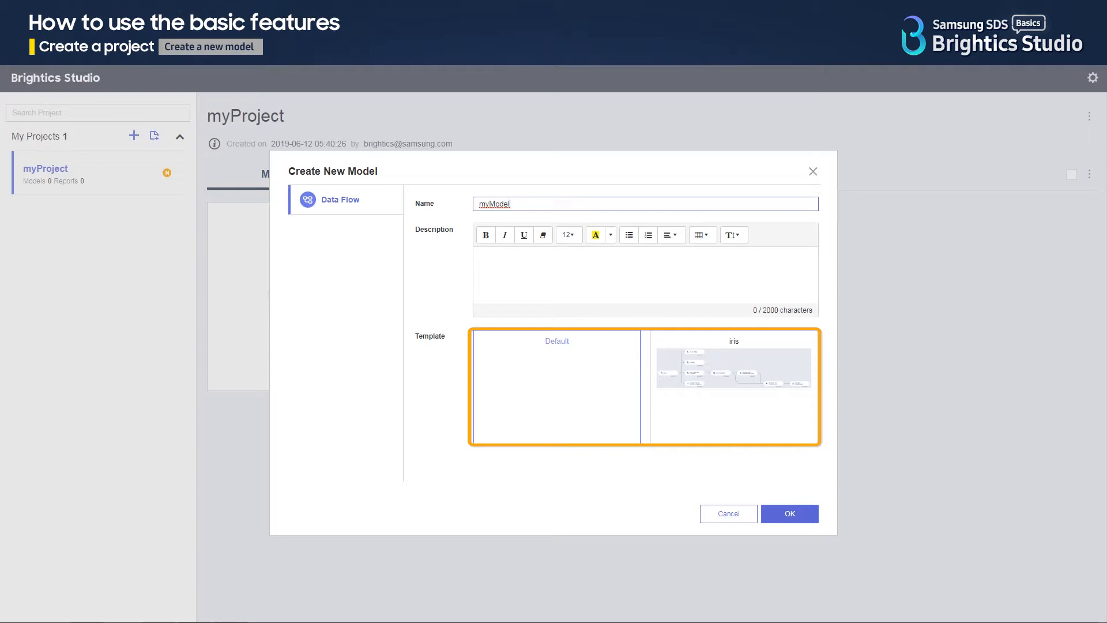
{"action": "left_click", "coordinate": [811, 518]}
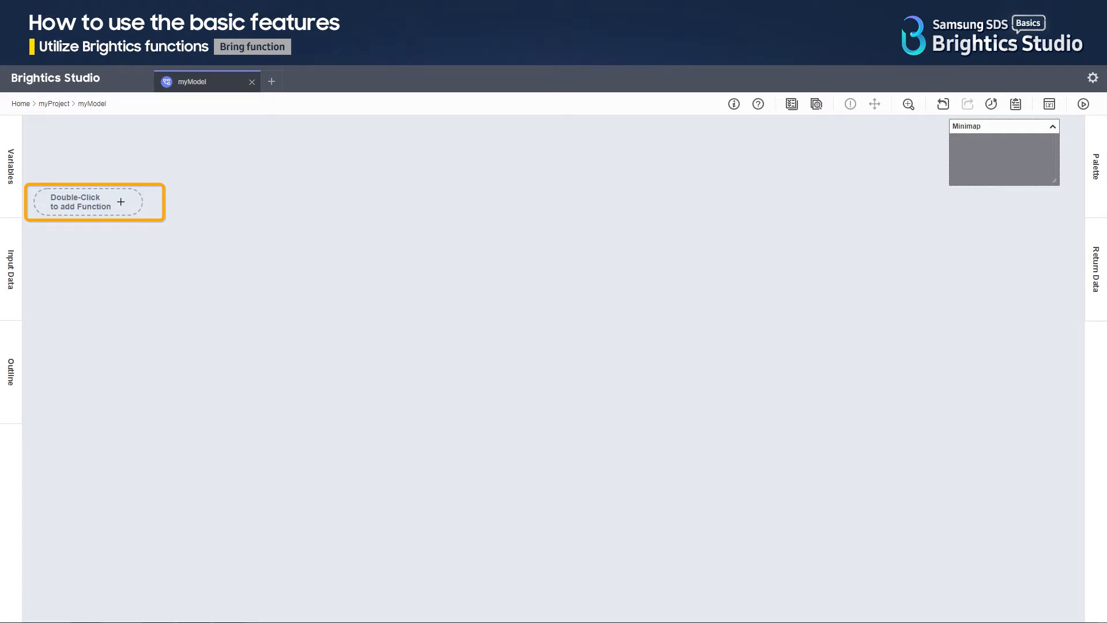
Browse all available functions and add the recommended Load function as the first function of the model.
{"action": "double_click", "coordinate": [143, 208]}
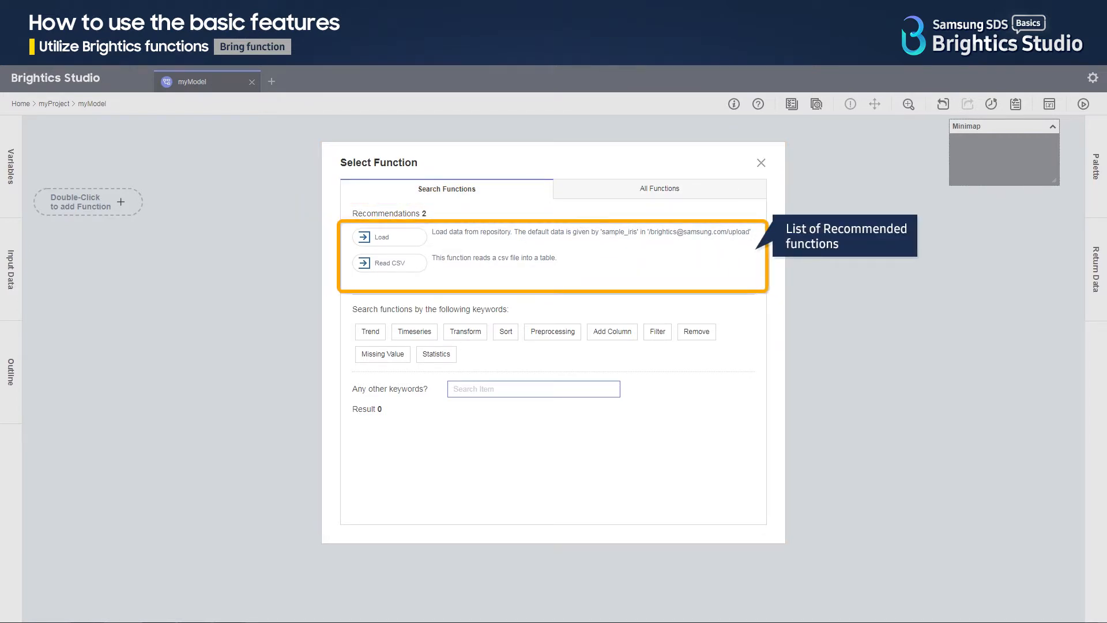
{"action": "left_click", "coordinate": [660, 189]}
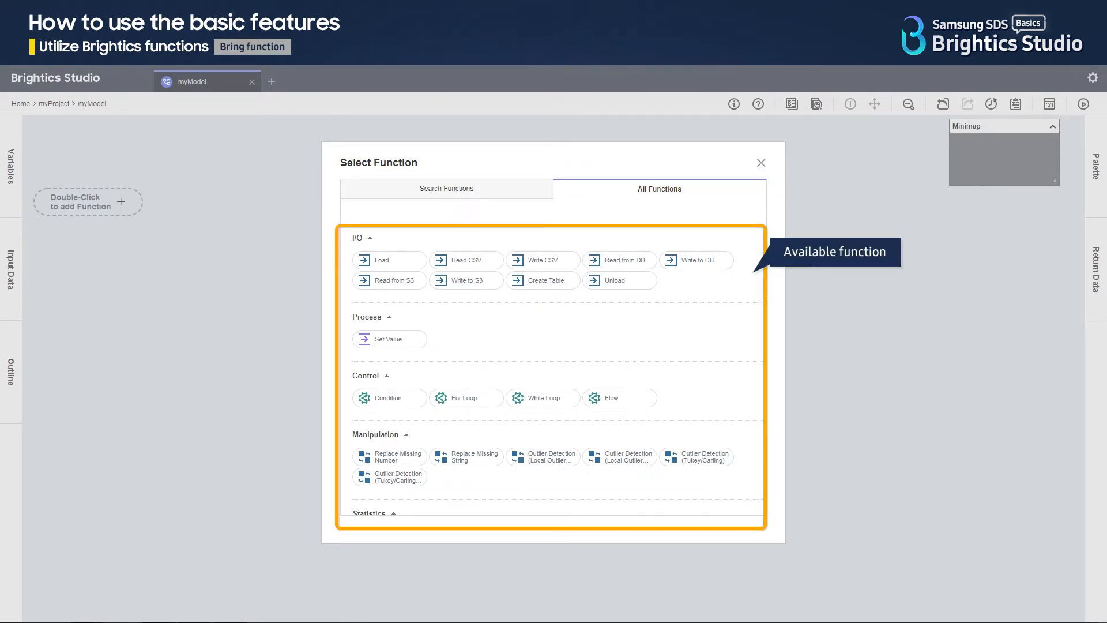
{"action": "scroll", "coordinate": [697, 241], "scroll_direction": "down", "scroll_amount": 18}
{"action": "scroll", "coordinate": [696, 241], "scroll_direction": "up", "scroll_amount": 6}
{"action": "scroll", "coordinate": [697, 241], "scroll_direction": "up", "scroll_amount": 6}
{"action": "scroll", "coordinate": [553, 372], "scroll_direction": "up", "scroll_amount": 2}
{"action": "left_click", "coordinate": [447, 188]}
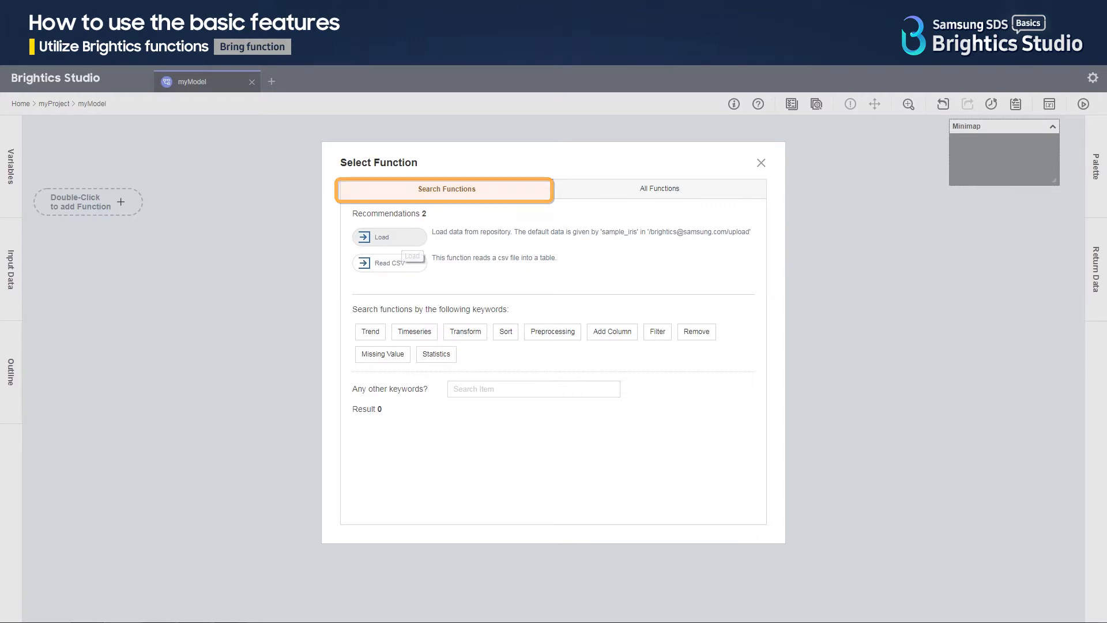
{"action": "left_click", "coordinate": [428, 239]}
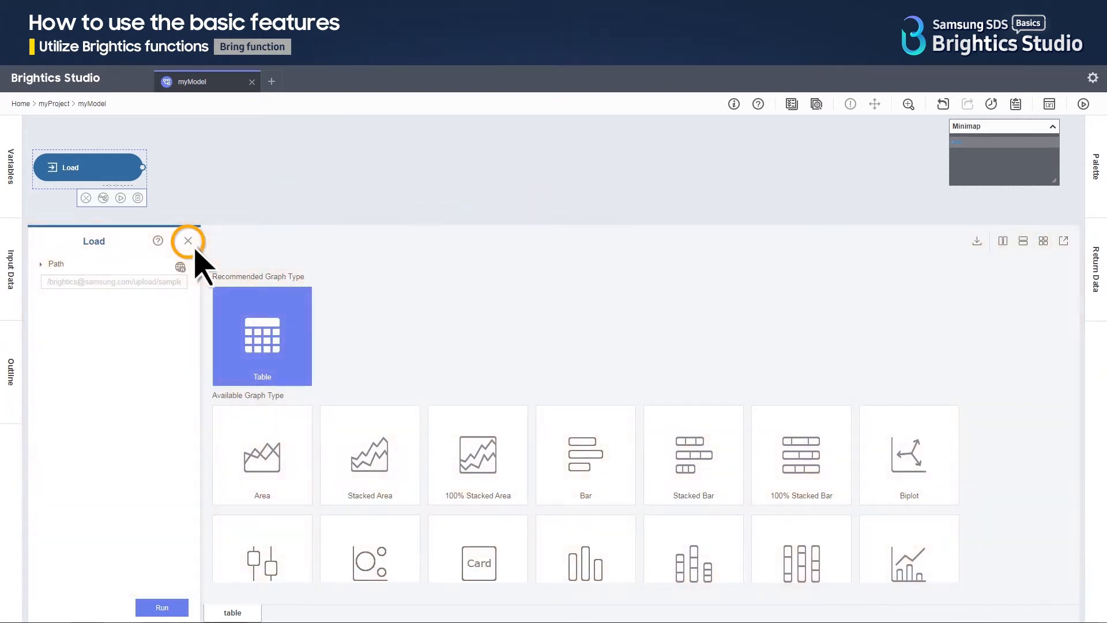
Close and reopen the Load function's settings, and view the myModel entry in the project overview.
{"action": "left_click", "coordinate": [188, 241]}
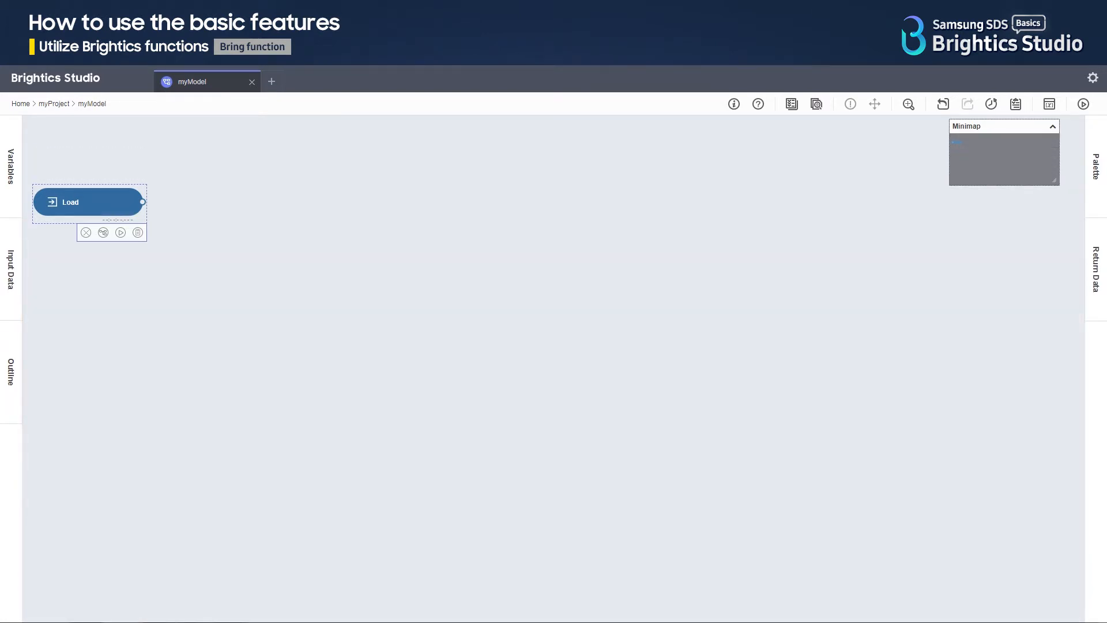
{"action": "left_click", "coordinate": [140, 211]}
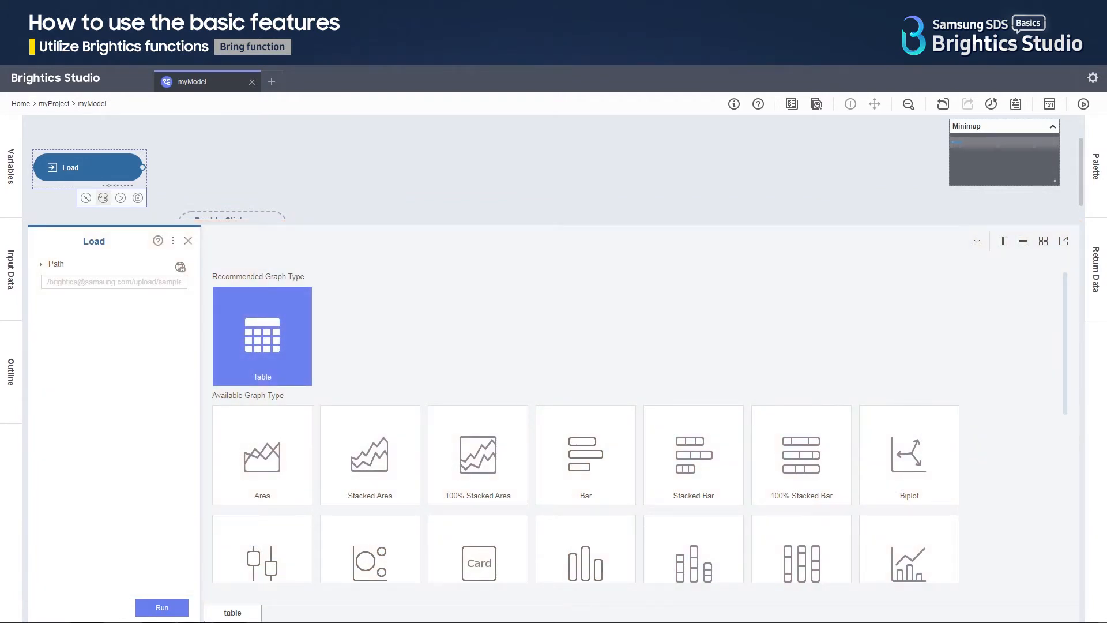
{"action": "left_click", "coordinate": [97, 81]}
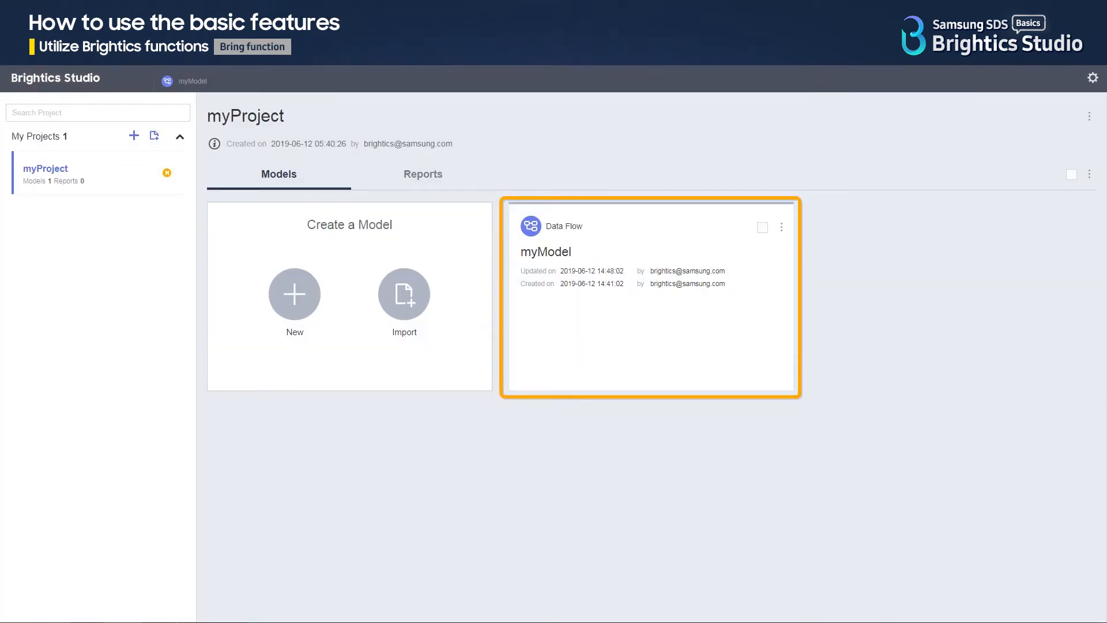
{"action": "mouse_move", "coordinate": [651, 296]}
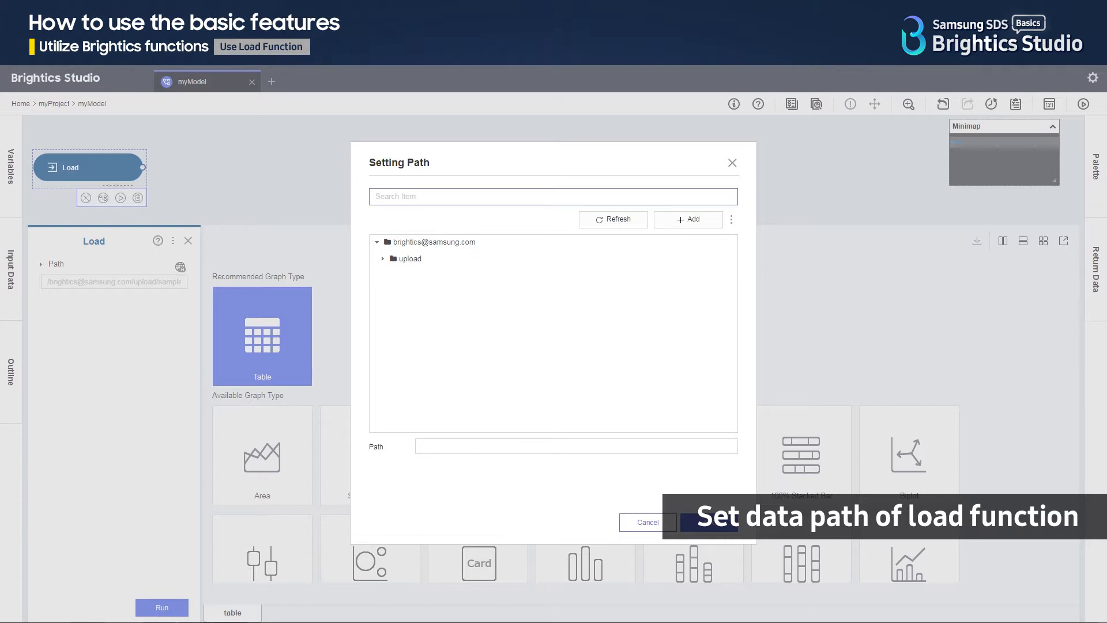
Search the repository for "sample", set the Load path to sample_iris.csv in the upload folder, and run the function.
{"action": "type", "text": "sample"}
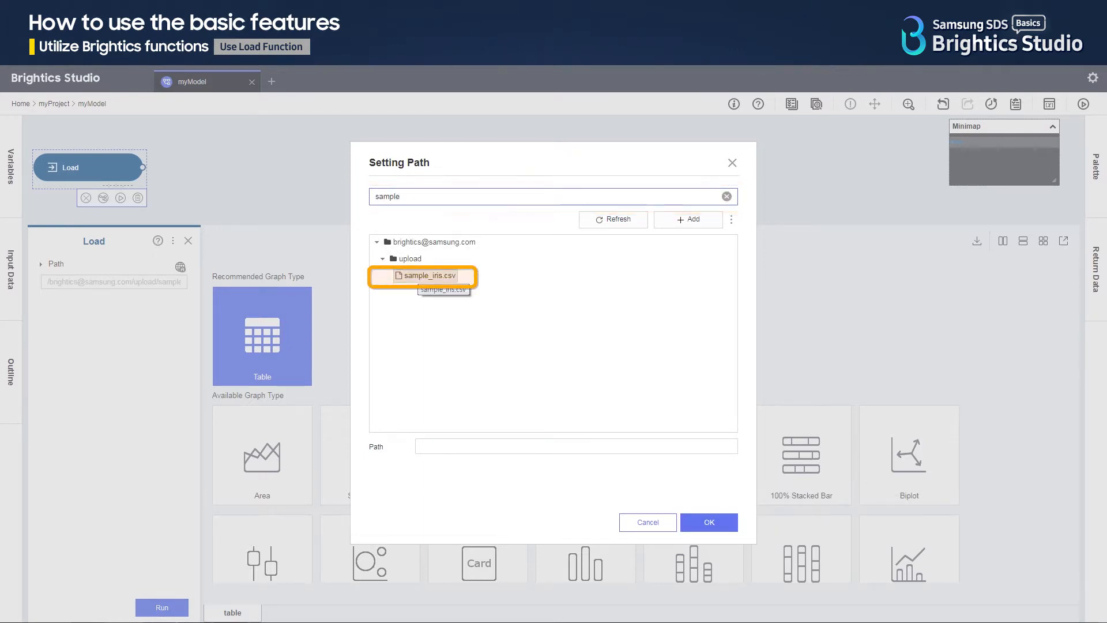
{"action": "left_click", "coordinate": [429, 275]}
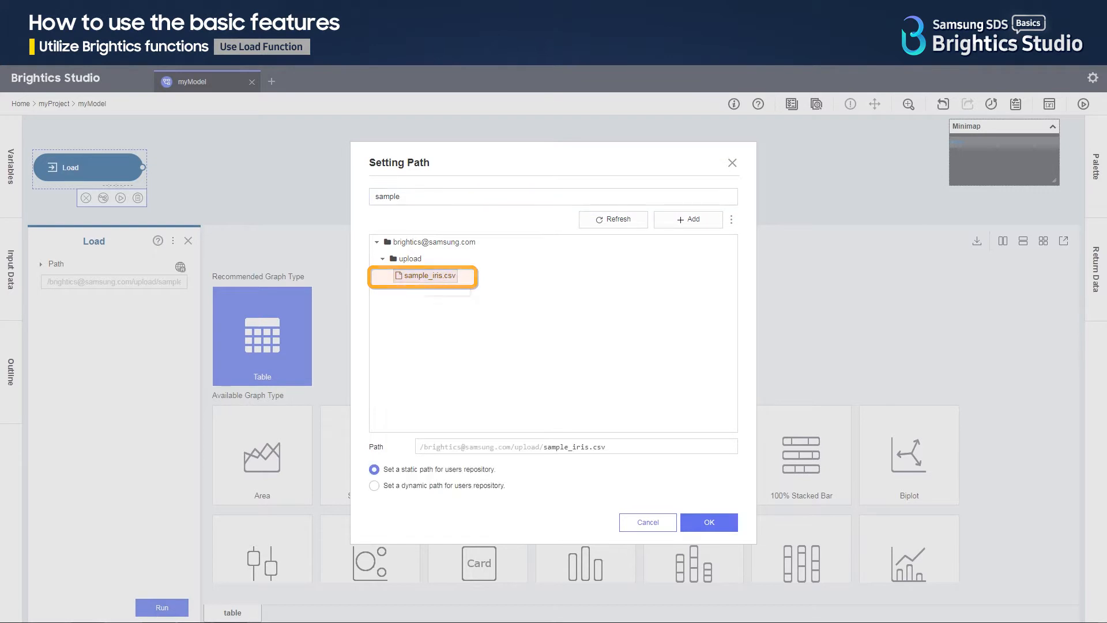
{"action": "left_click", "coordinate": [732, 526]}
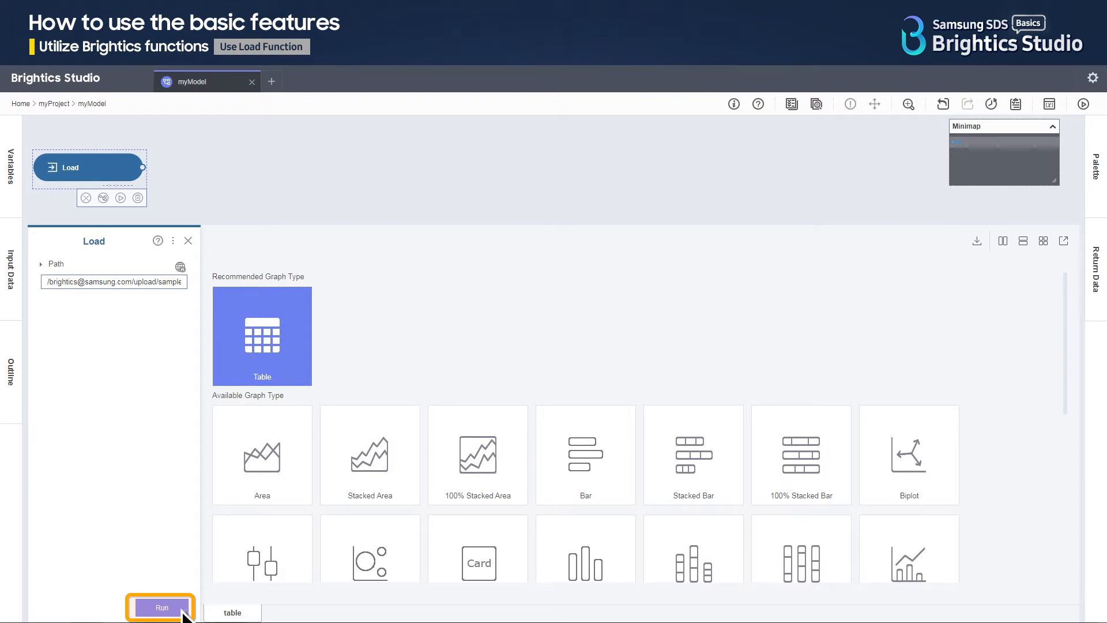
{"action": "left_click", "coordinate": [183, 612]}
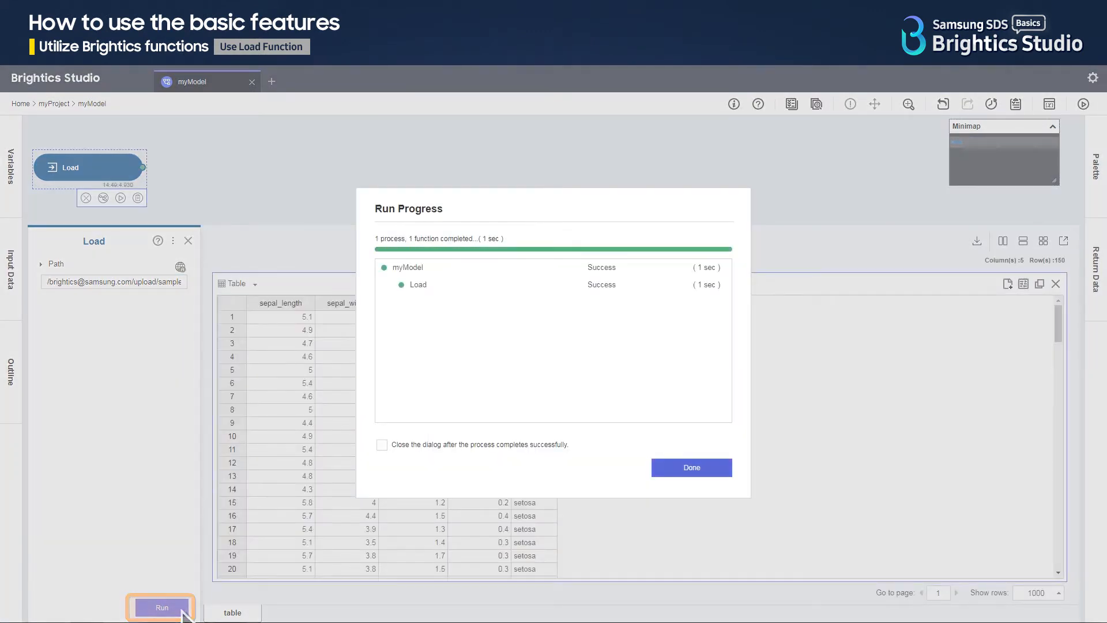
{"action": "left_click", "coordinate": [693, 468]}
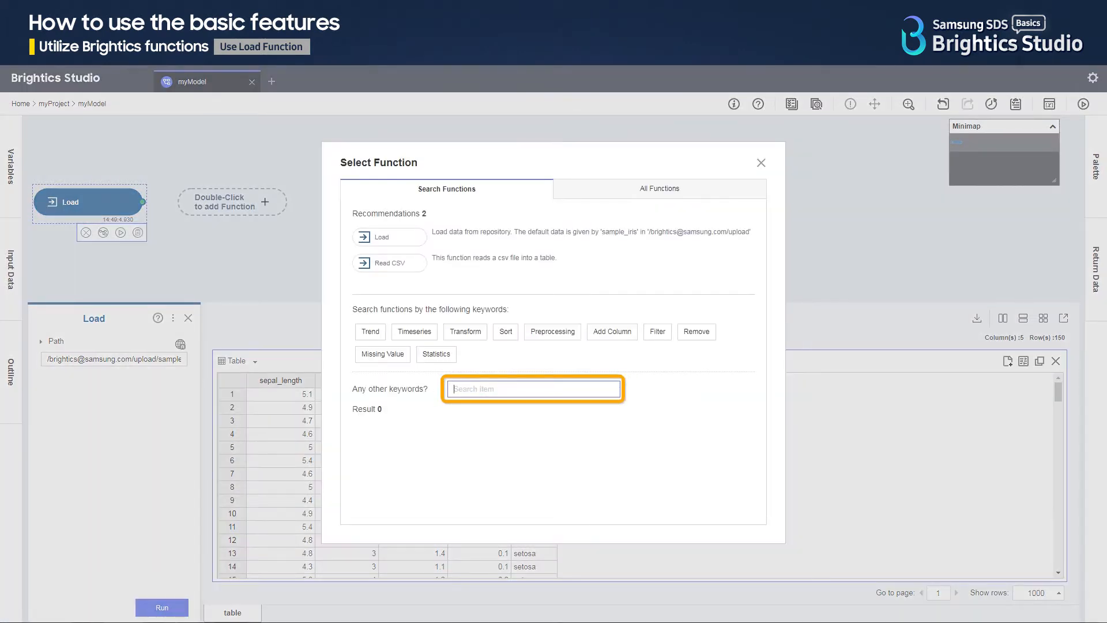
Search the functions for "stat" and add Statistic Summary after the Load function.
{"action": "type", "text": "stat"}
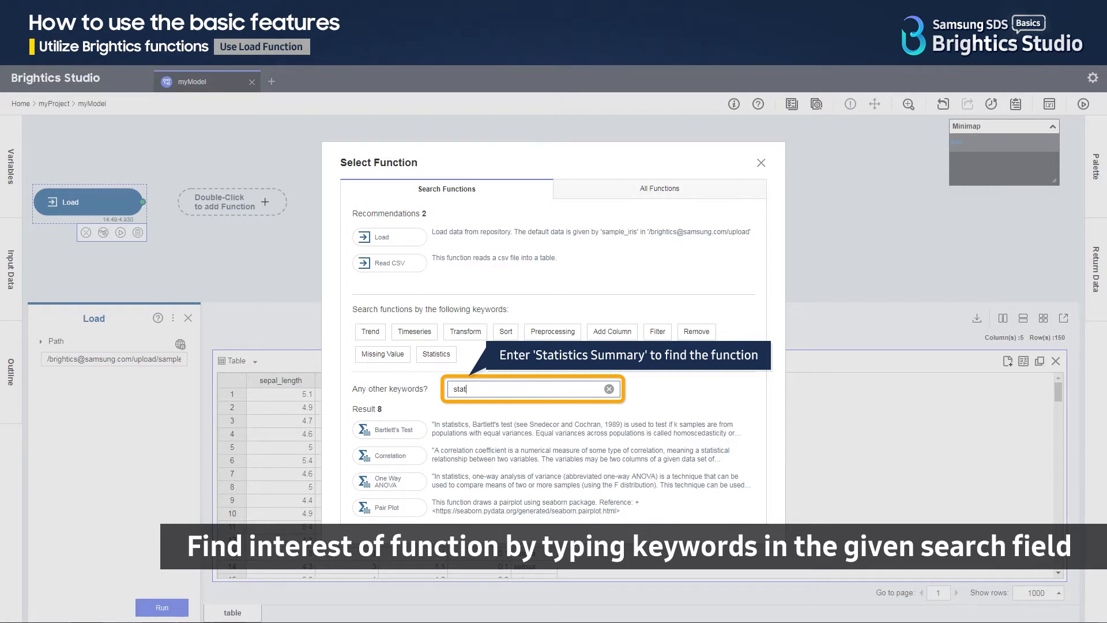
{"action": "scroll", "coordinate": [548, 467], "scroll_direction": "down", "scroll_amount": 3}
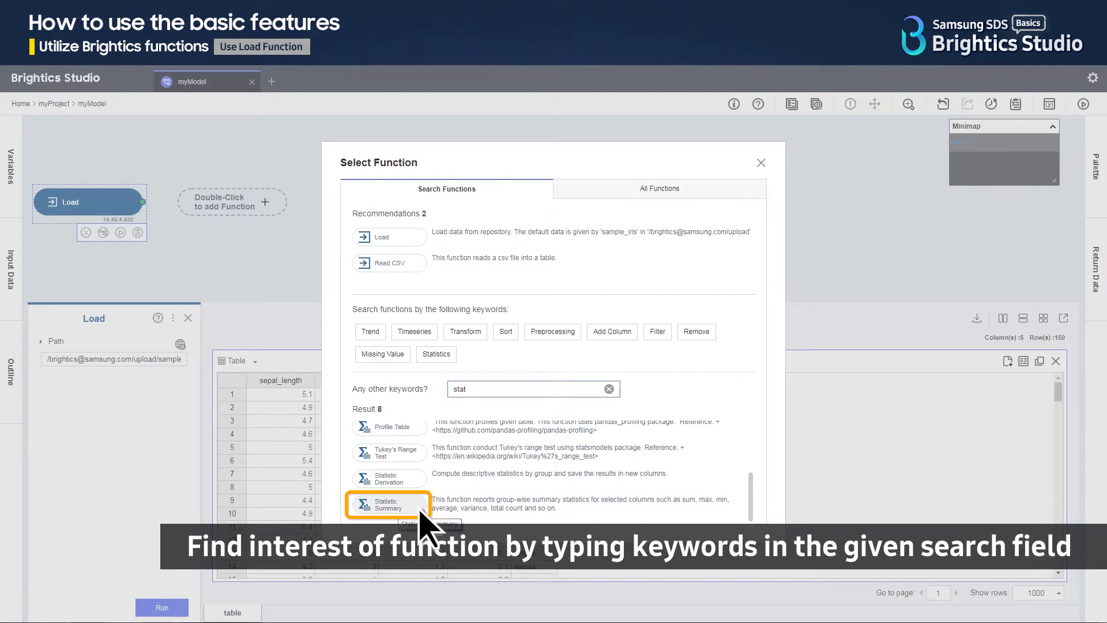
{"action": "left_click", "coordinate": [389, 505]}
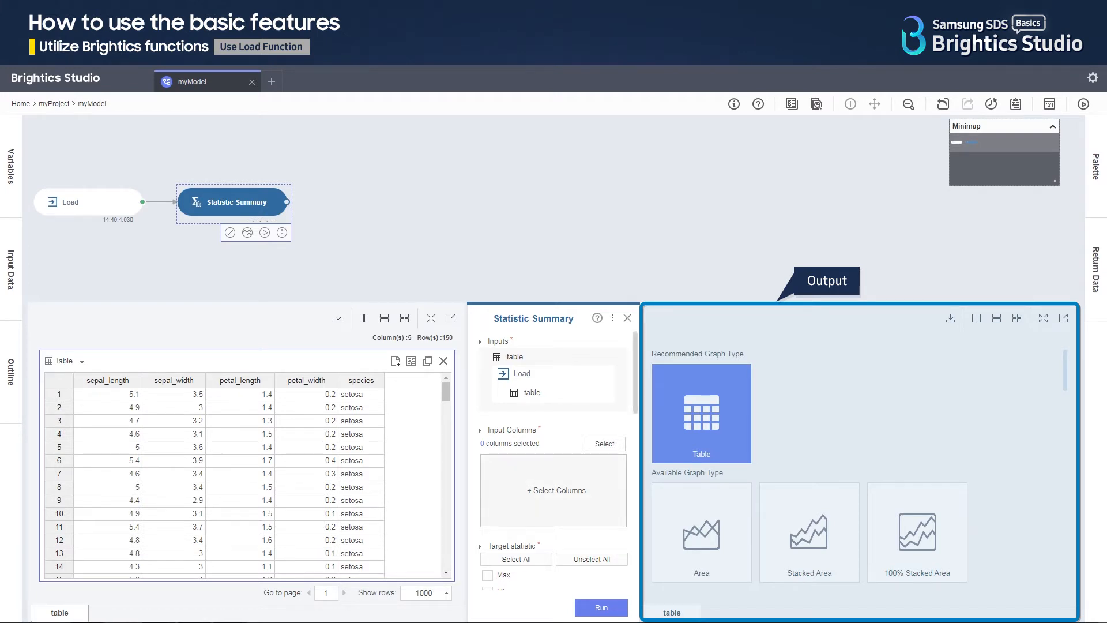
Select sepal_length as the input column of the Statistic Summary function.
{"action": "left_click", "coordinate": [554, 491]}
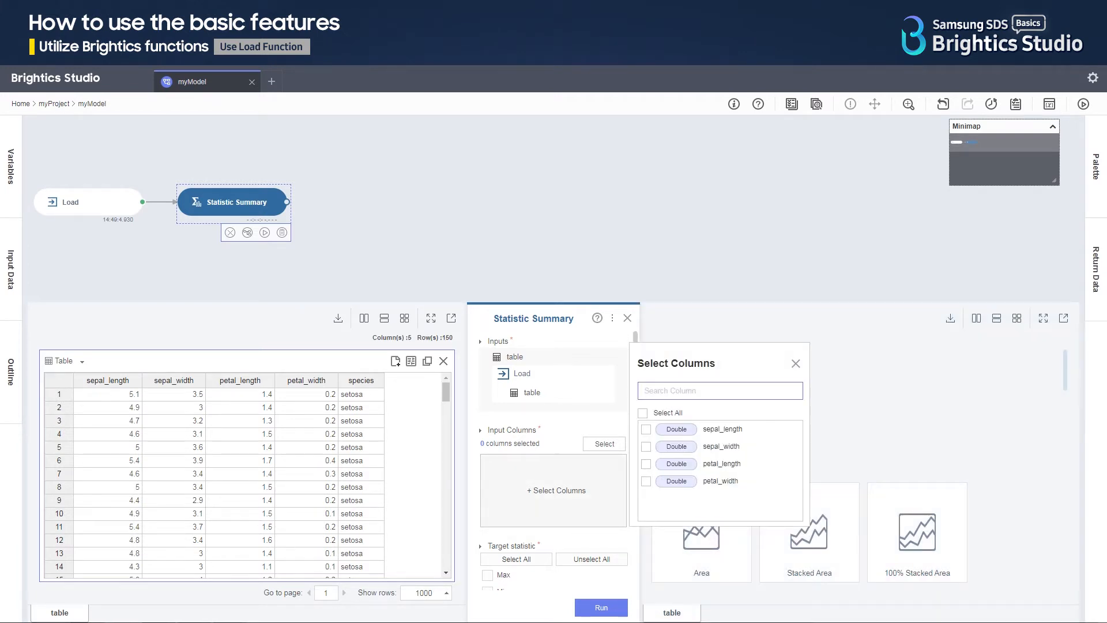
{"action": "left_click", "coordinate": [646, 429]}
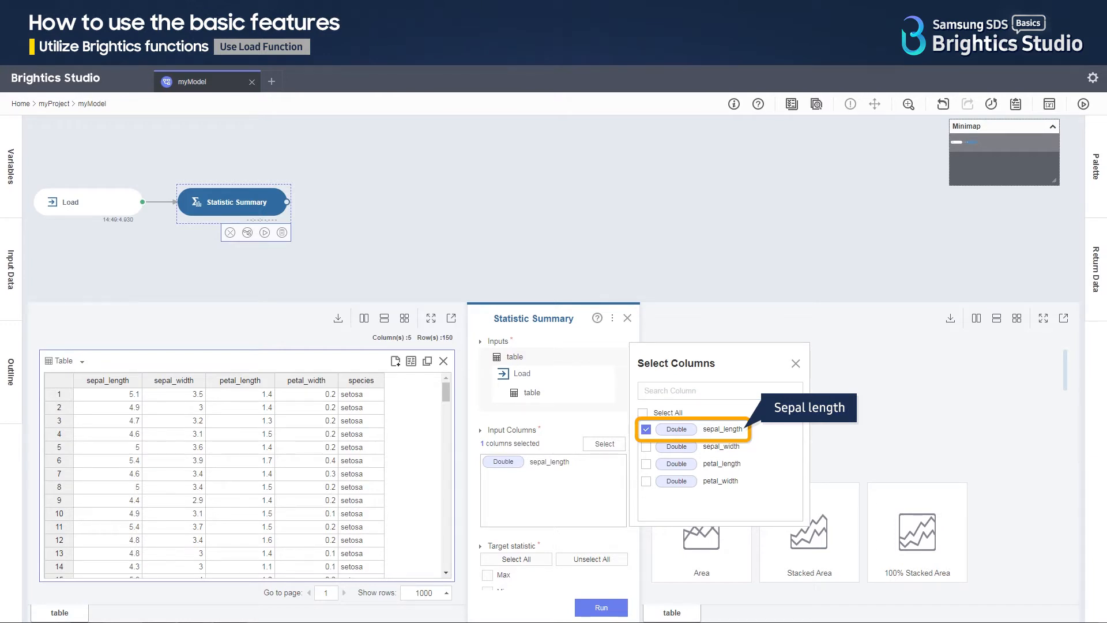
{"action": "left_click", "coordinate": [796, 364]}
Choose Average and Standard Deviation as the target statistics and run the Statistic Summary function.
{"action": "left_click_drag", "start_coordinate": [635, 372], "coordinate": [635, 431]}
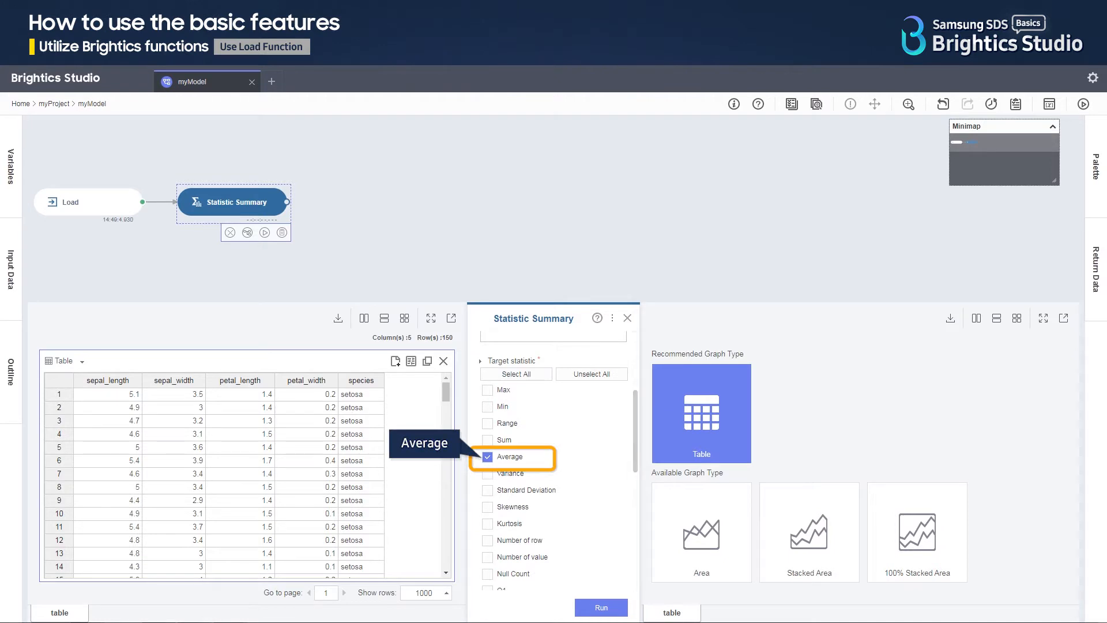
{"action": "left_click", "coordinate": [488, 490]}
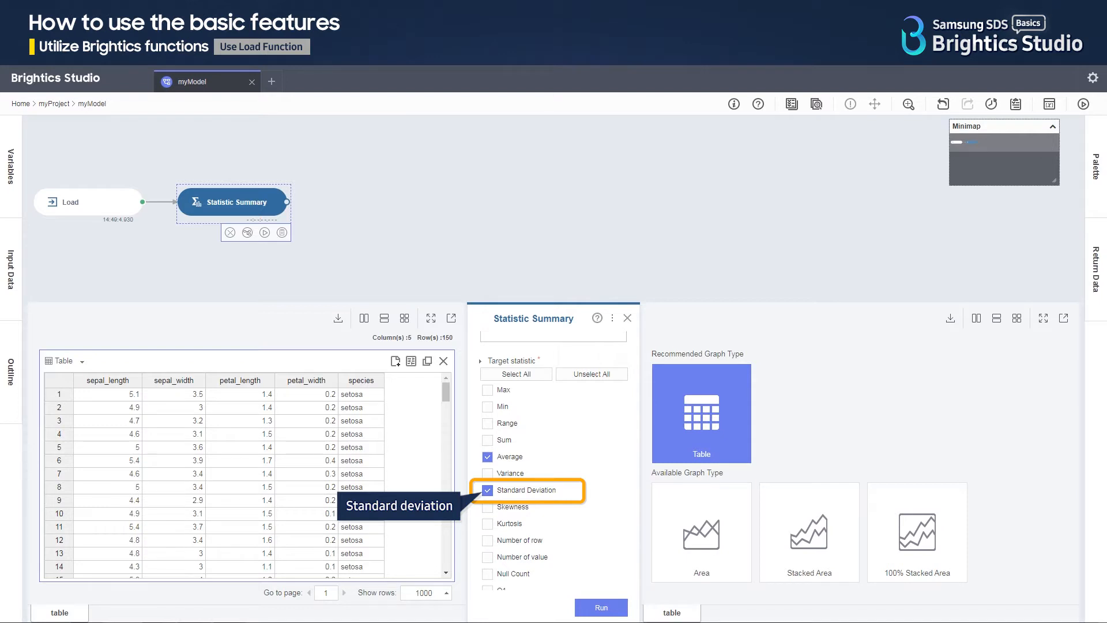
{"action": "left_click", "coordinate": [623, 611]}
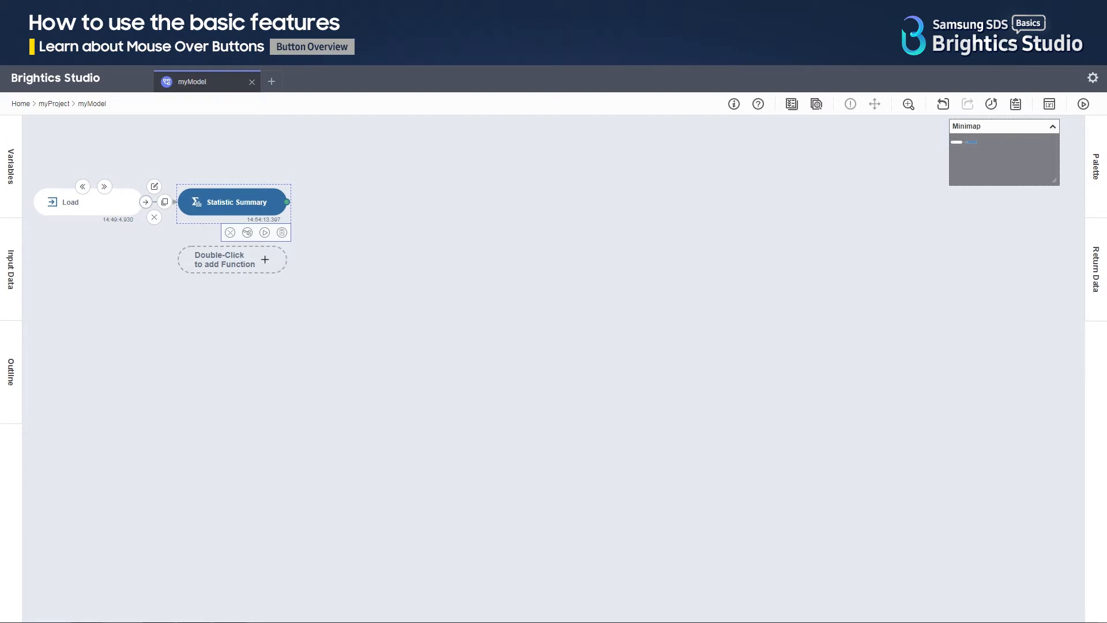
Shift the Load and Statistic Summary functions one place forward and back again on the canvas.
{"action": "left_click", "coordinate": [104, 187]}
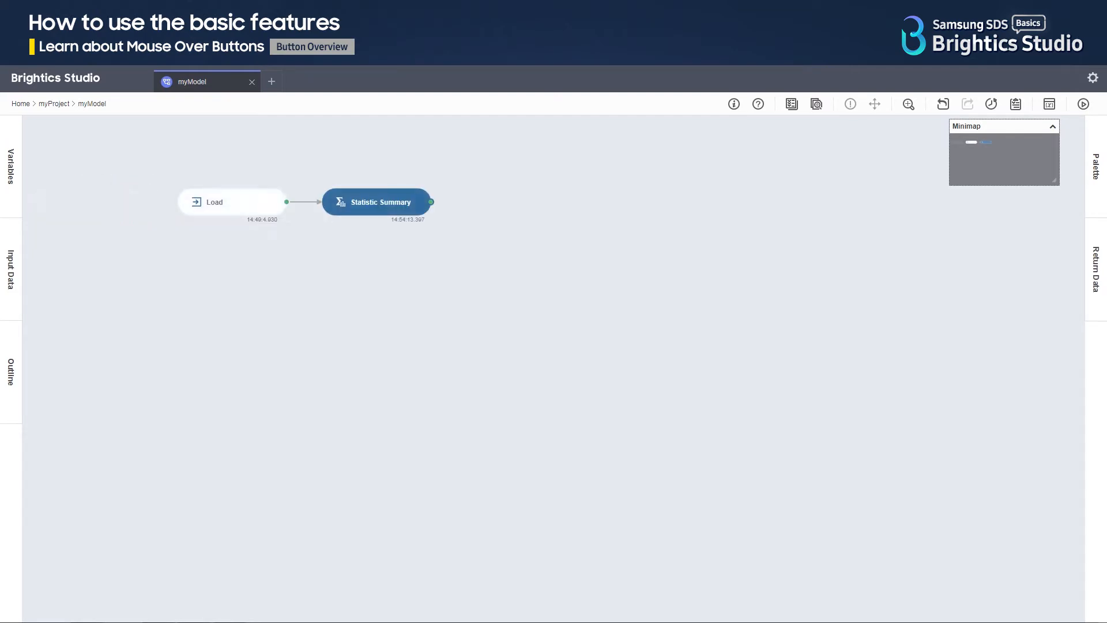
{"action": "left_click", "coordinate": [227, 187]}
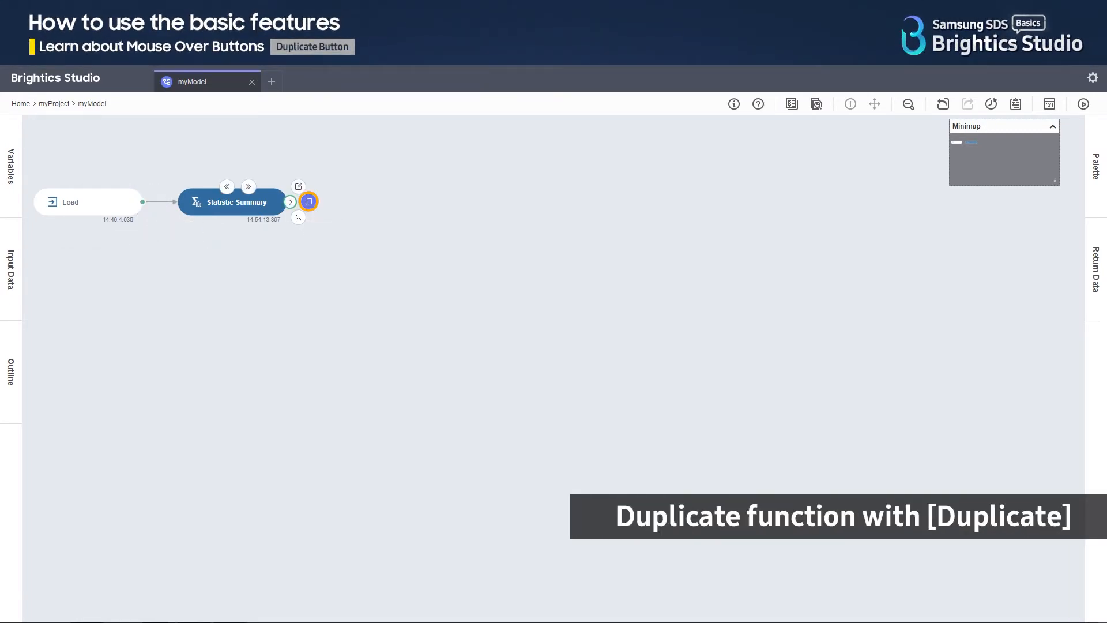
Duplicate the Statistic Summary function and place the copy directly below the original.
{"action": "left_click", "coordinate": [309, 202]}
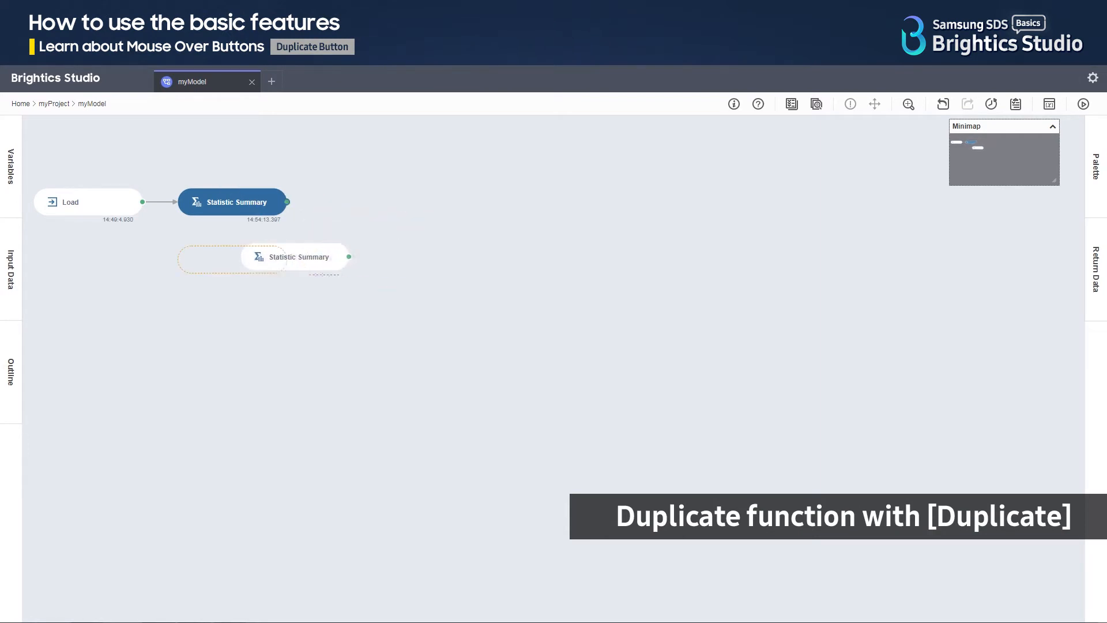
{"action": "left_click_drag", "start_coordinate": [257, 256], "coordinate": [232, 258]}
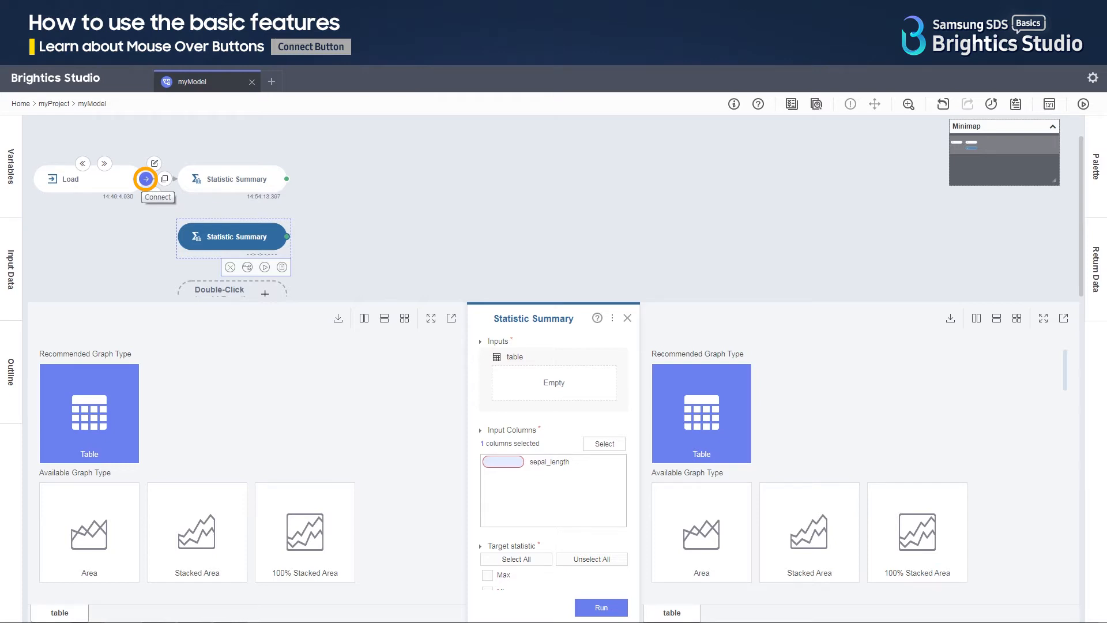
Connect the Load function to the duplicated Statistic Summary and remove that connection again.
{"action": "left_click_drag", "start_coordinate": [146, 179], "coordinate": [178, 240]}
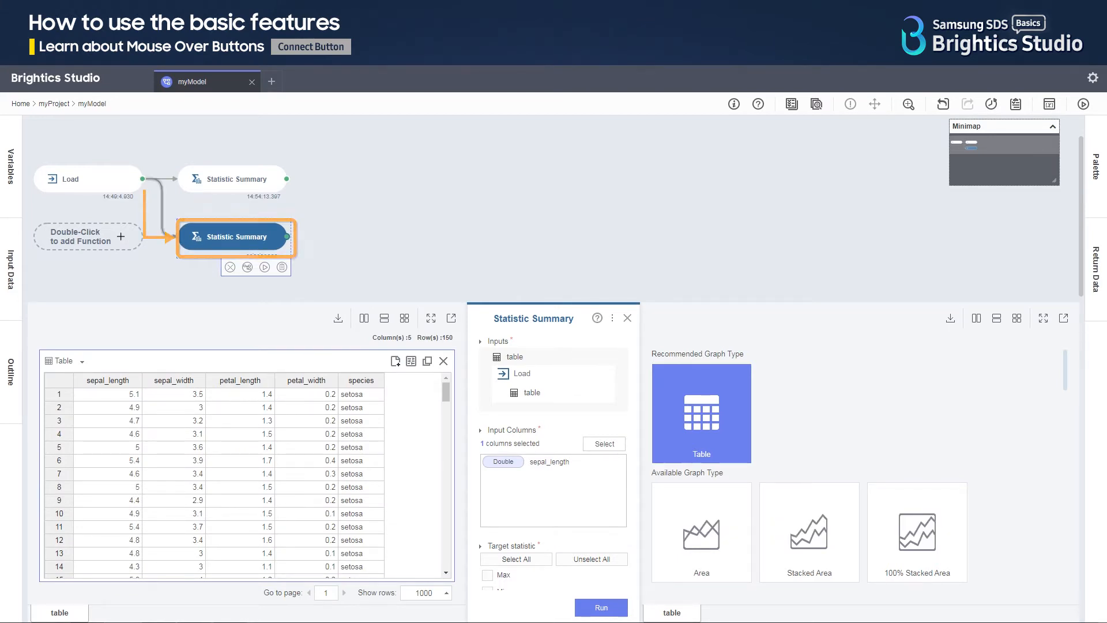
{"action": "left_click", "coordinate": [162, 208]}
{"action": "left_click", "coordinate": [163, 214]}
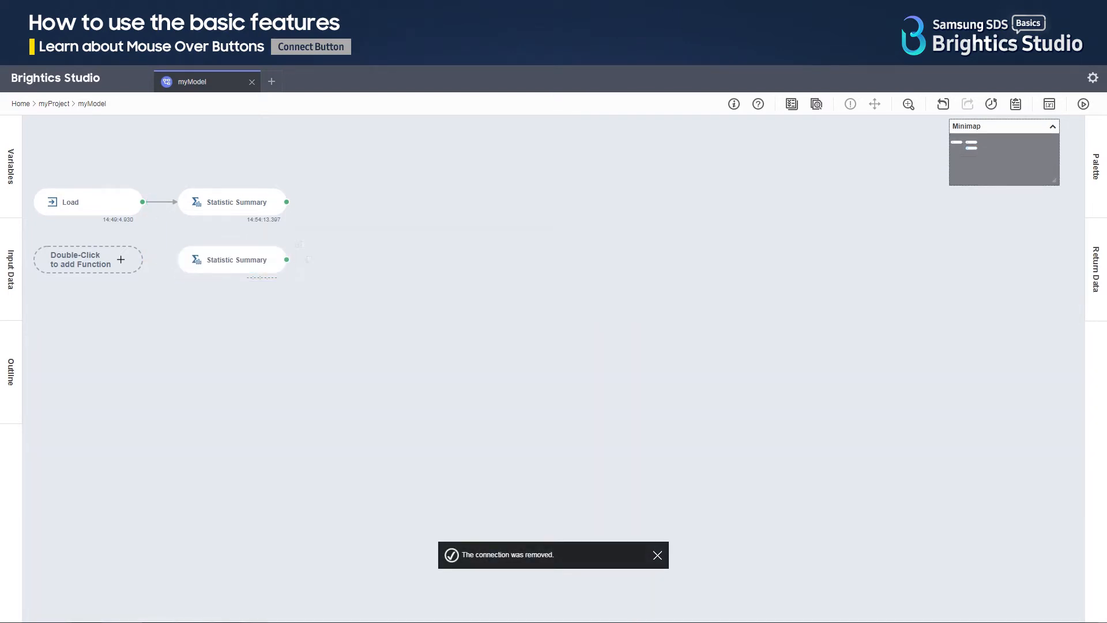
Connect the Load function to the duplicated Statistic Summary and run the duplicate.
{"action": "left_click", "coordinate": [233, 260]}
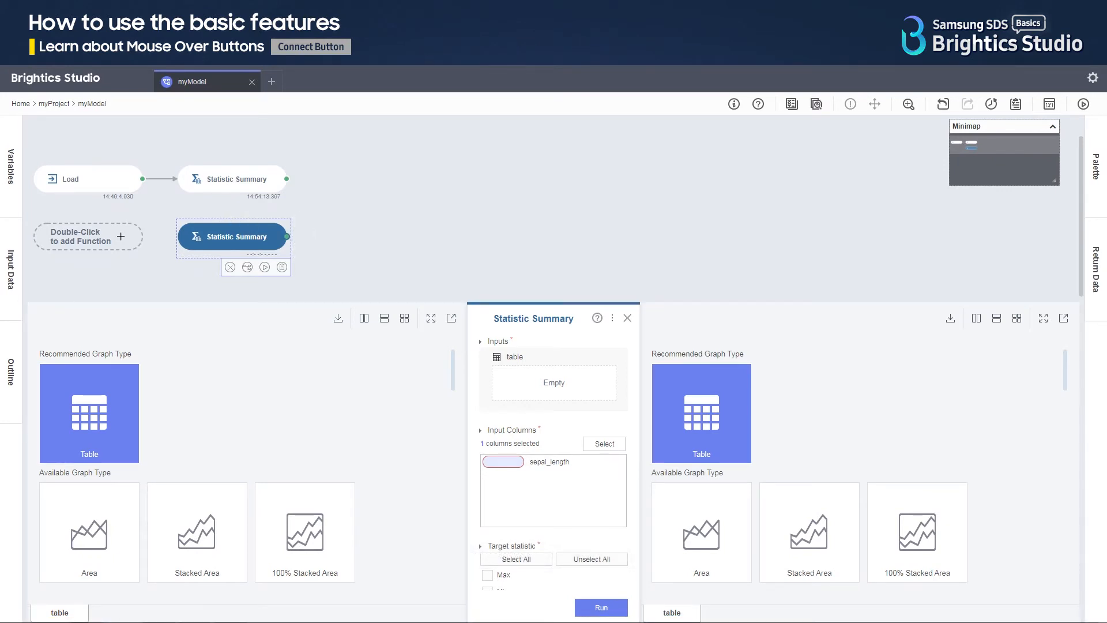
{"action": "left_click", "coordinate": [145, 179]}
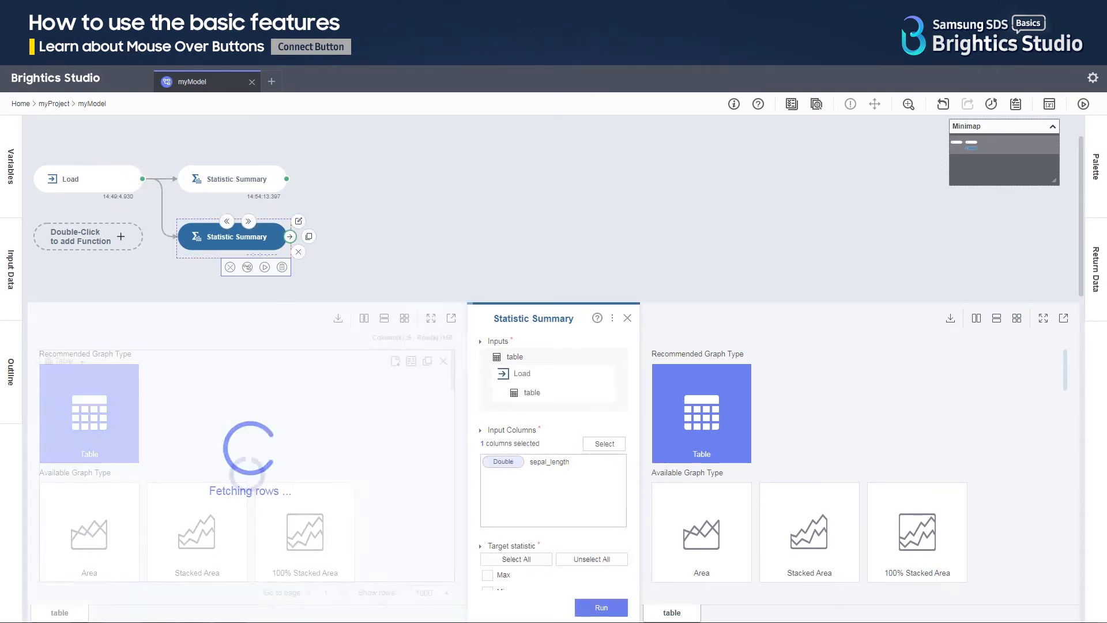
{"action": "left_click", "coordinate": [623, 606]}
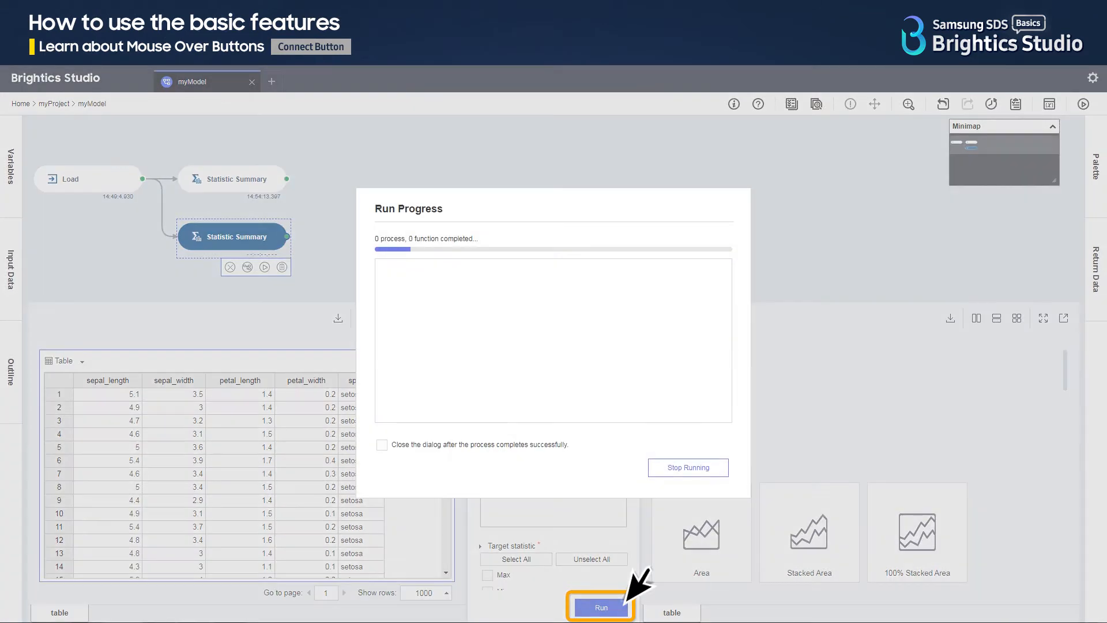
{"action": "left_click", "coordinate": [692, 467]}
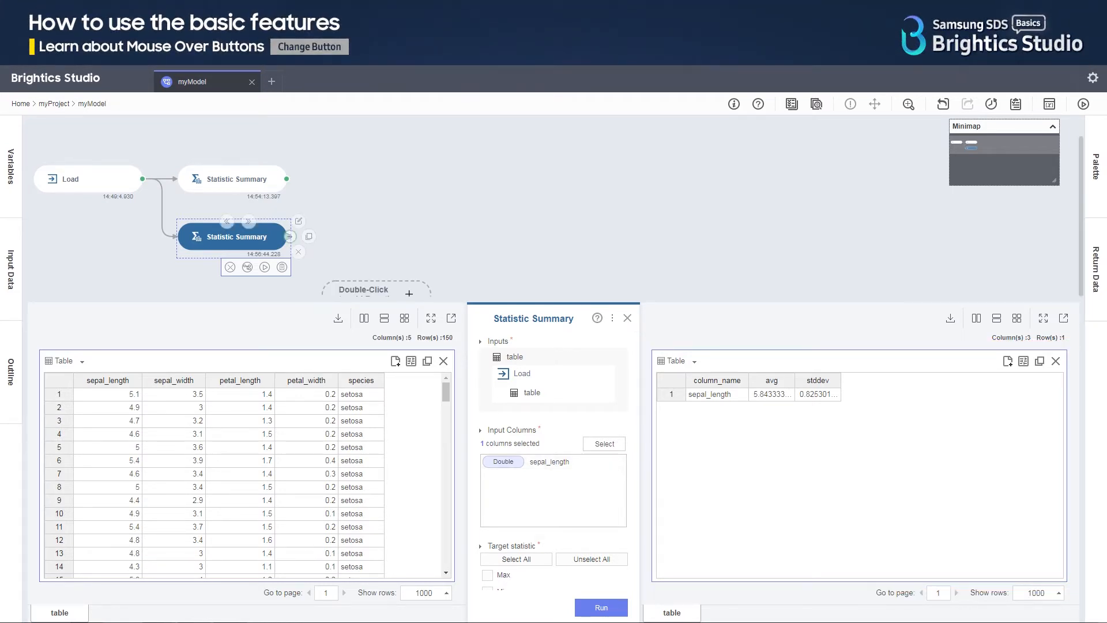
Change the duplicated Statistic Summary into the Correlation function, searching the functions for "corr".
{"action": "mouse_move", "coordinate": [298, 224]}
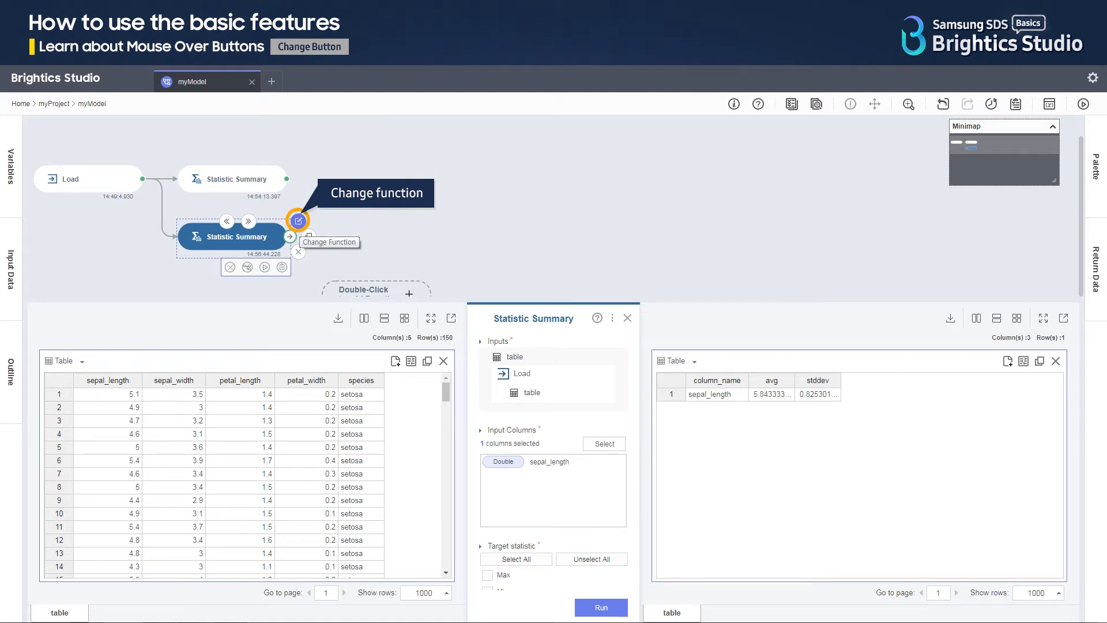
{"action": "left_click", "coordinate": [298, 221]}
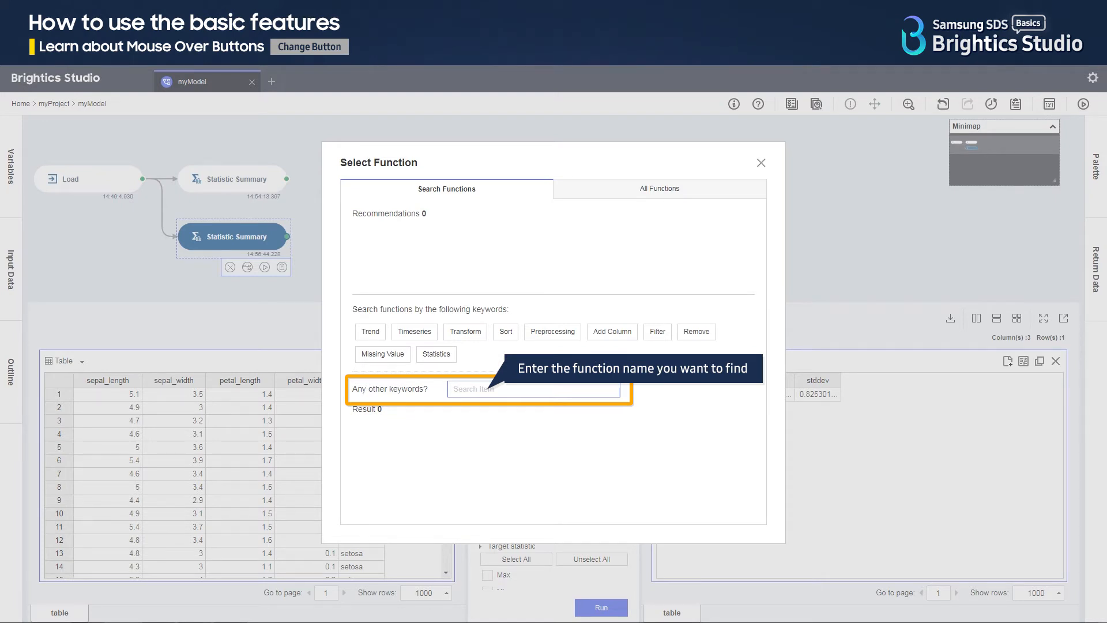
{"action": "type", "text": "corr"}
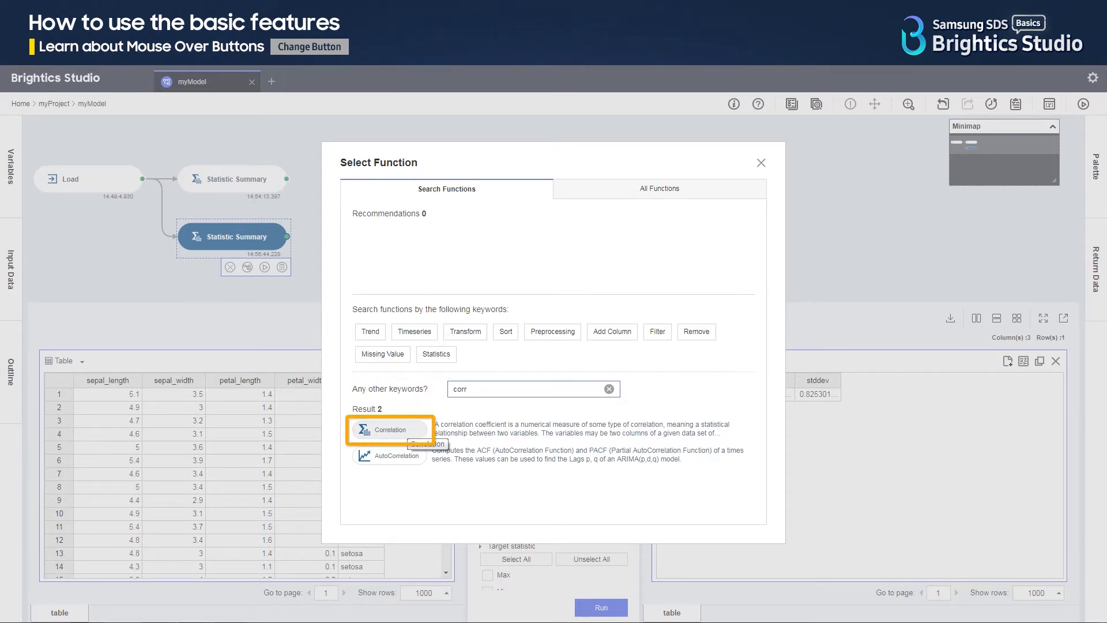
{"action": "left_click", "coordinate": [390, 429]}
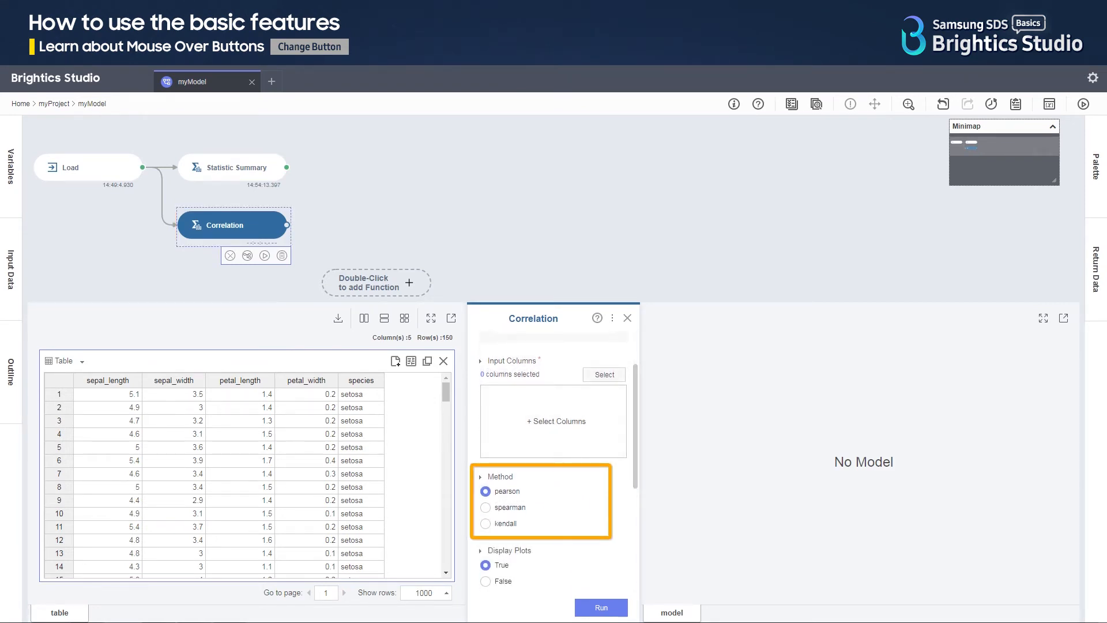
Select sepal_length and sepal_width as the Correlation input columns, run the function and look through its results.
{"action": "left_click", "coordinate": [646, 472]}
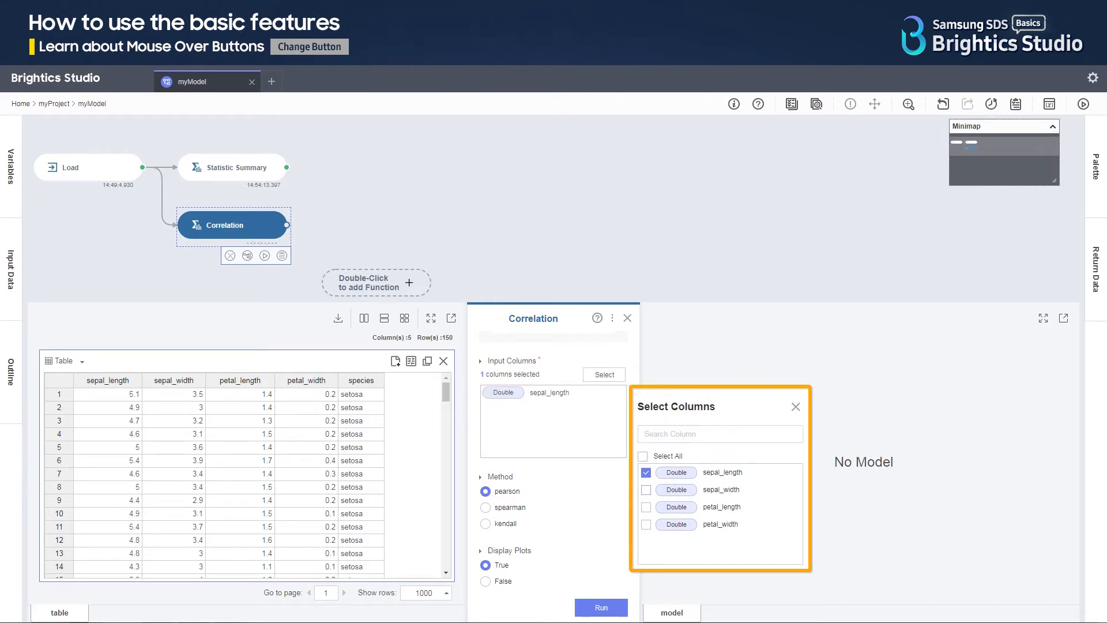
{"action": "left_click", "coordinate": [646, 489]}
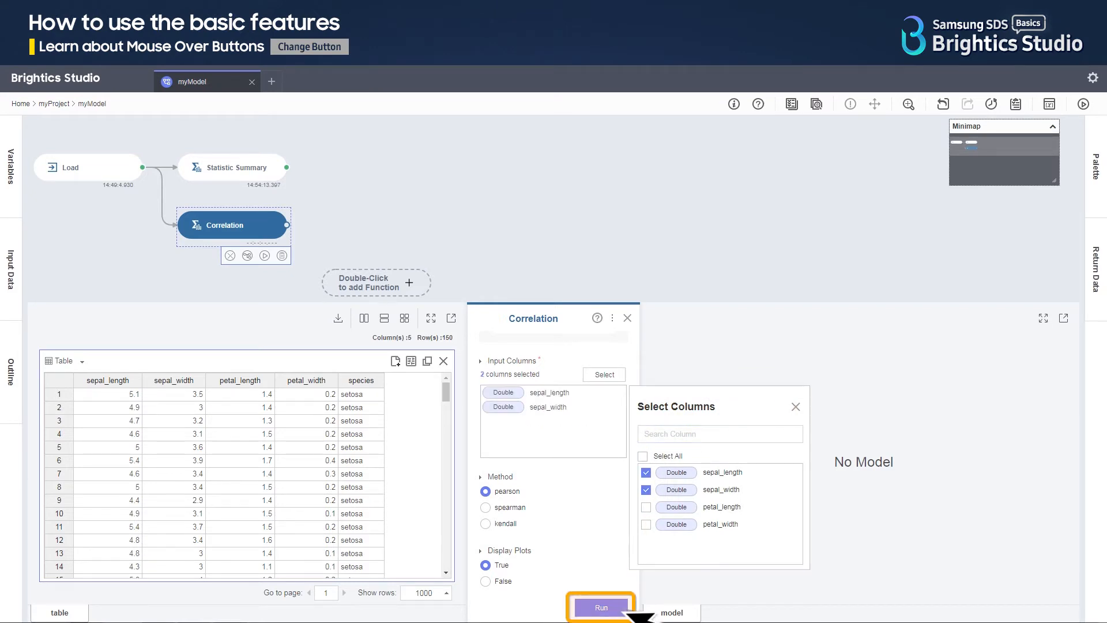
{"action": "left_click", "coordinate": [602, 607]}
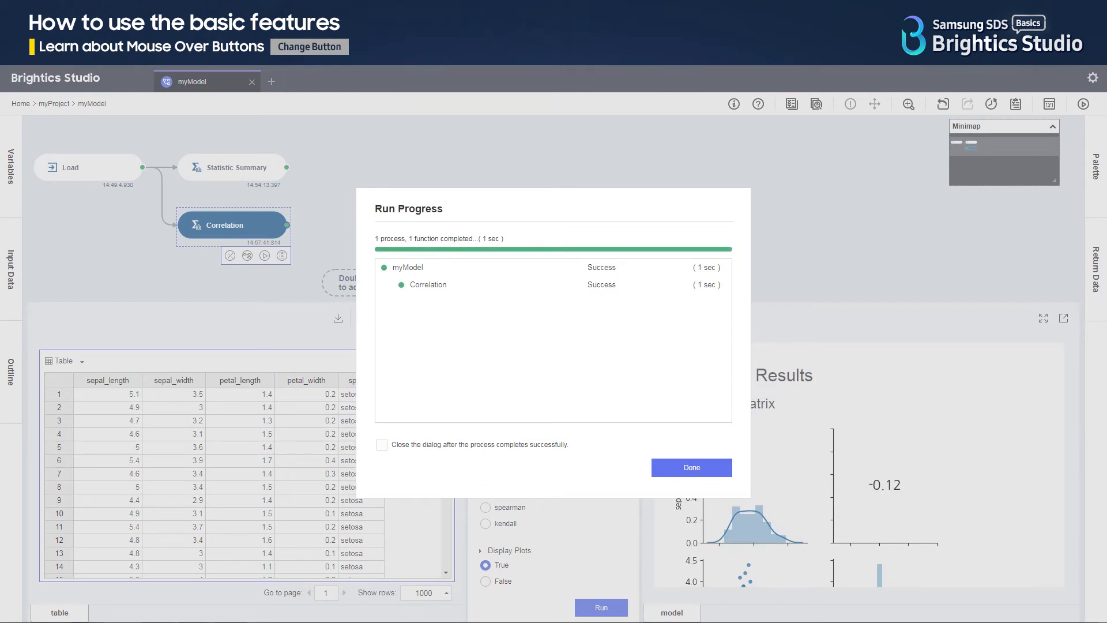
{"action": "left_click", "coordinate": [692, 467]}
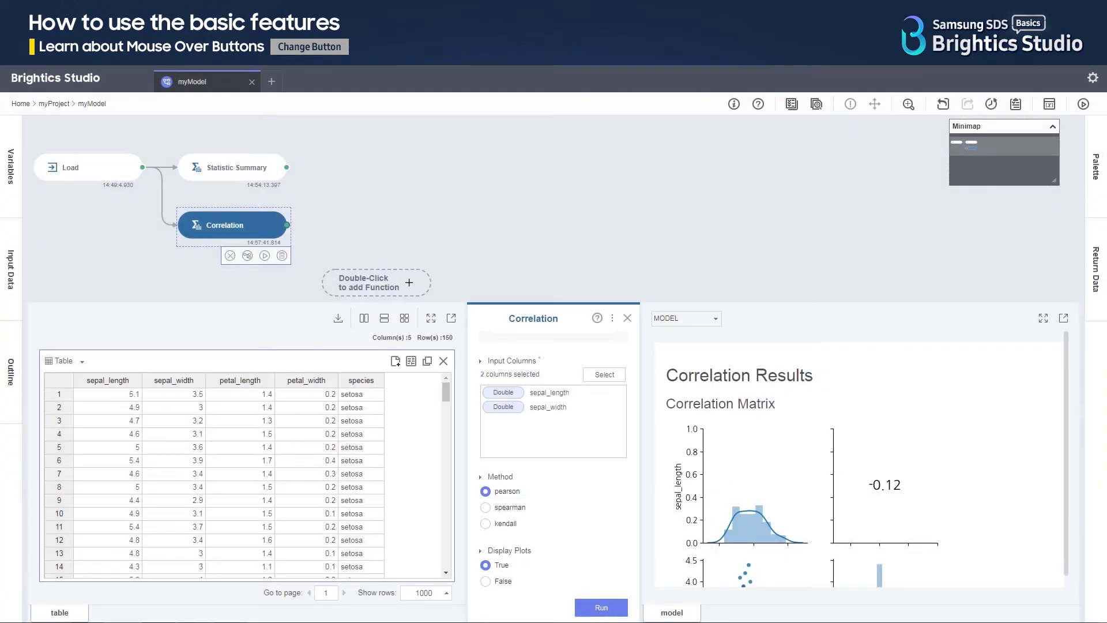
{"action": "scroll", "coordinate": [859, 462], "scroll_direction": "down", "scroll_amount": 2}
{"action": "scroll", "coordinate": [860, 462], "scroll_direction": "up", "scroll_amount": 2}
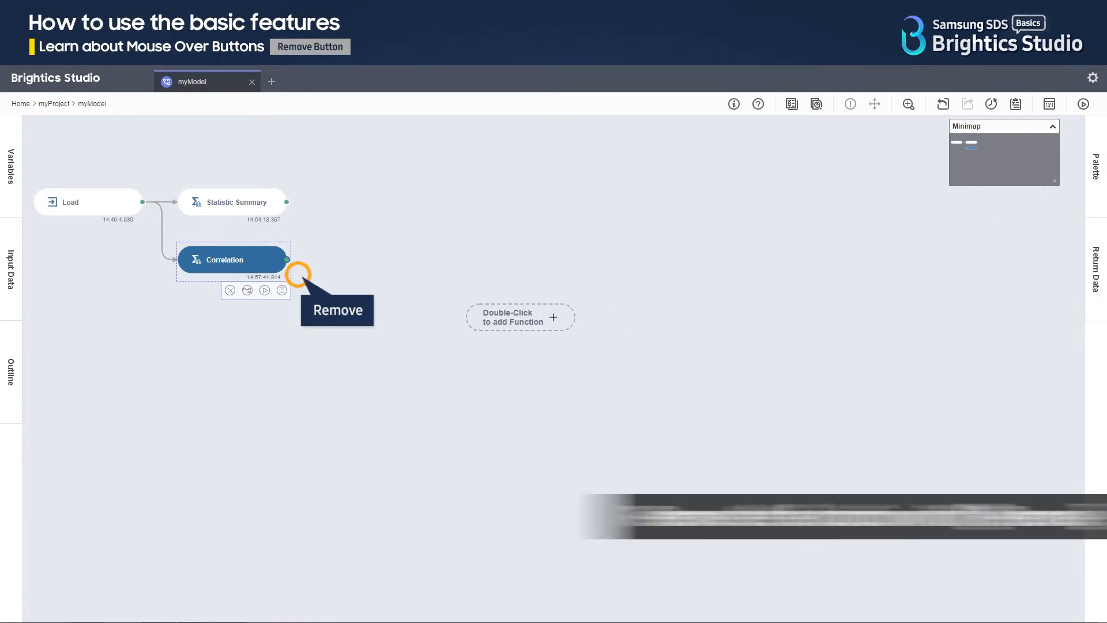
Add the group of Load, Statistic Summary and Correlation functions to the Function Clipboard.
{"action": "mouse_move", "coordinate": [232, 260]}
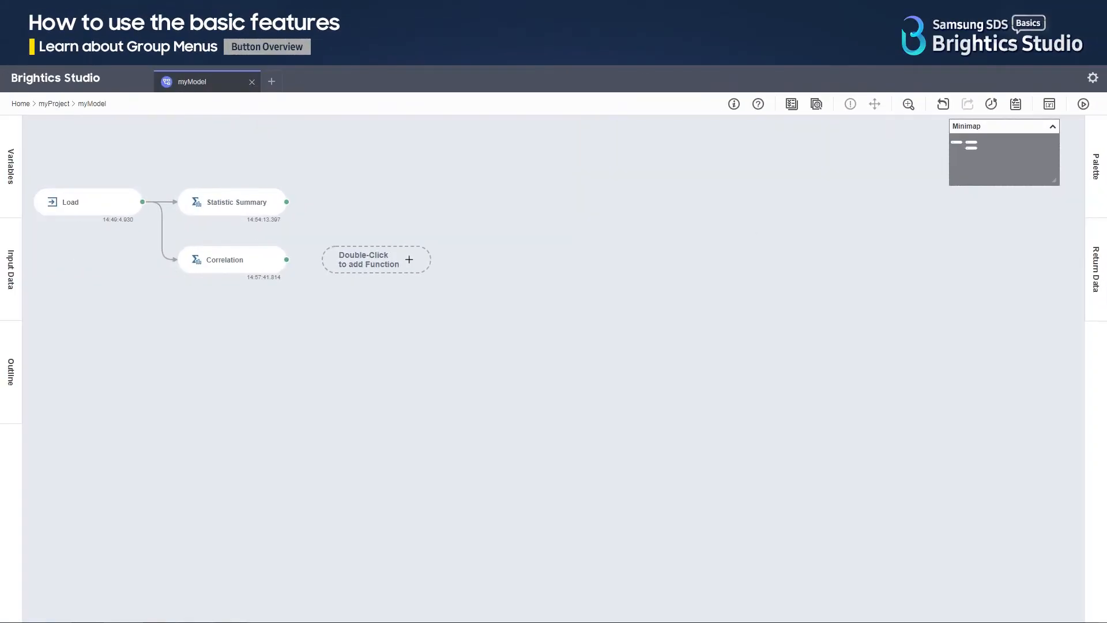
{"action": "left_click_drag", "start_coordinate": [34, 174], "coordinate": [305, 294]}
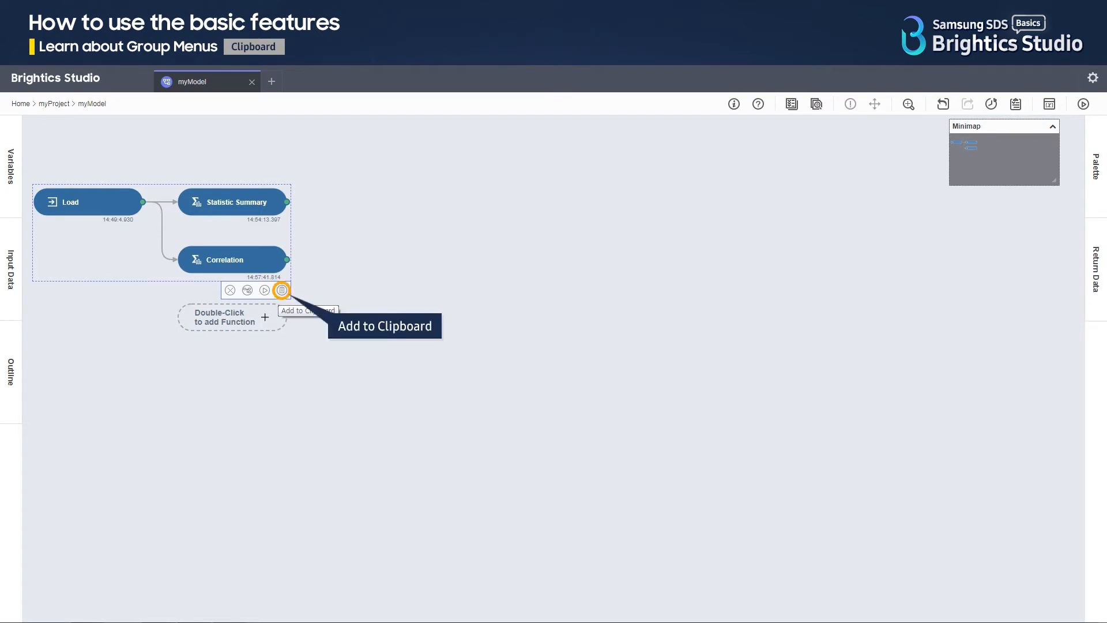
{"action": "left_click", "coordinate": [282, 290]}
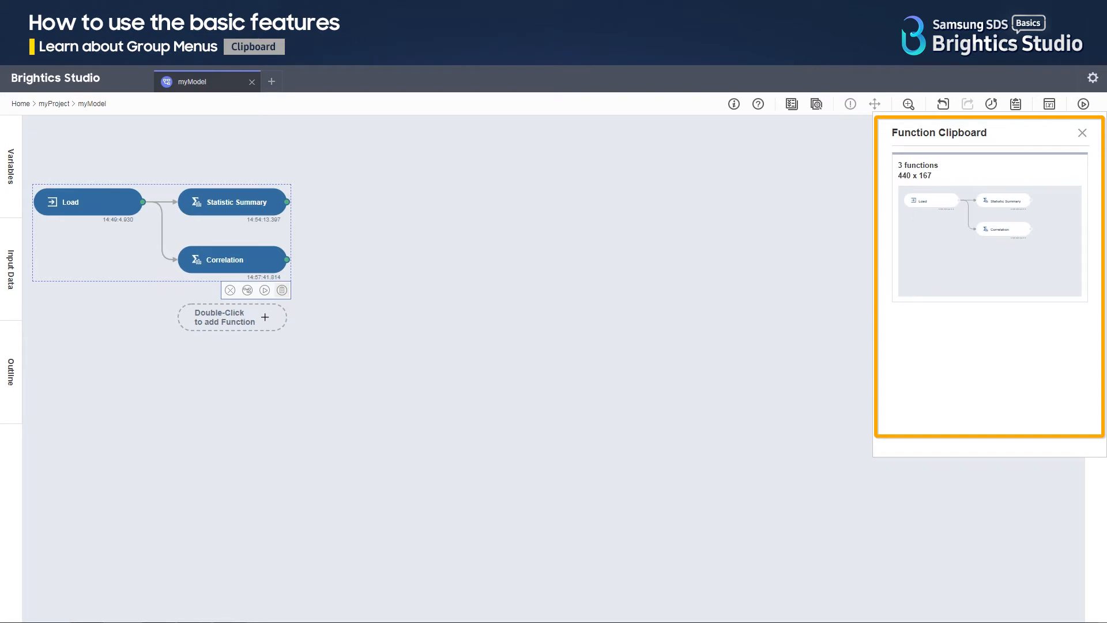
{"action": "left_click", "coordinate": [1083, 132]}
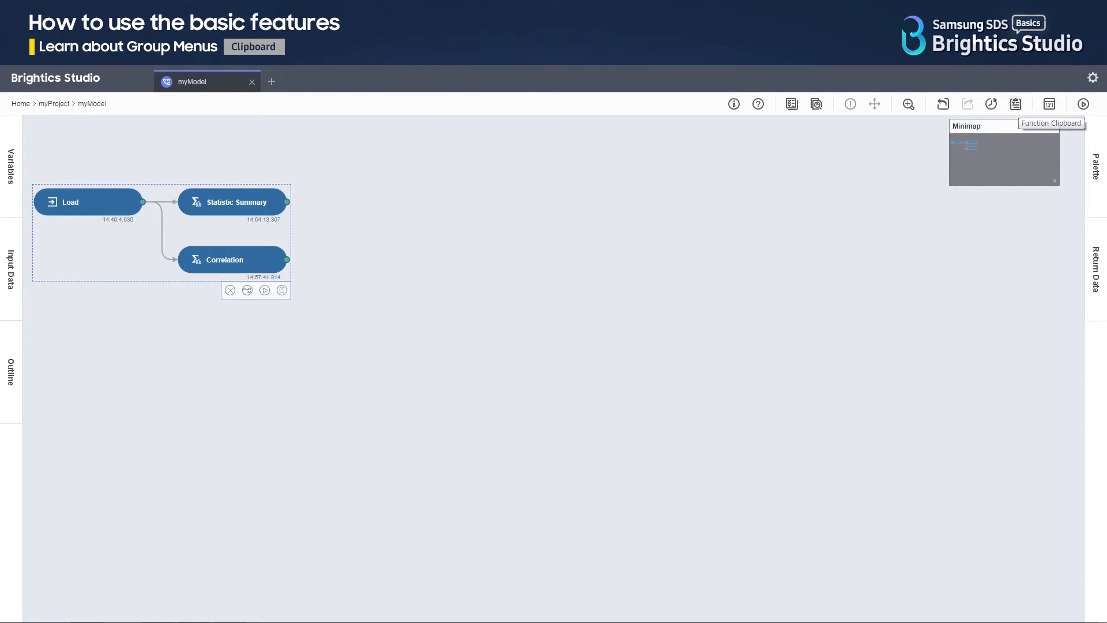
Place the three-function group from the Function Clipboard beside the original and open the copied Load and Statistic Summary settings.
{"action": "left_click", "coordinate": [1016, 104]}
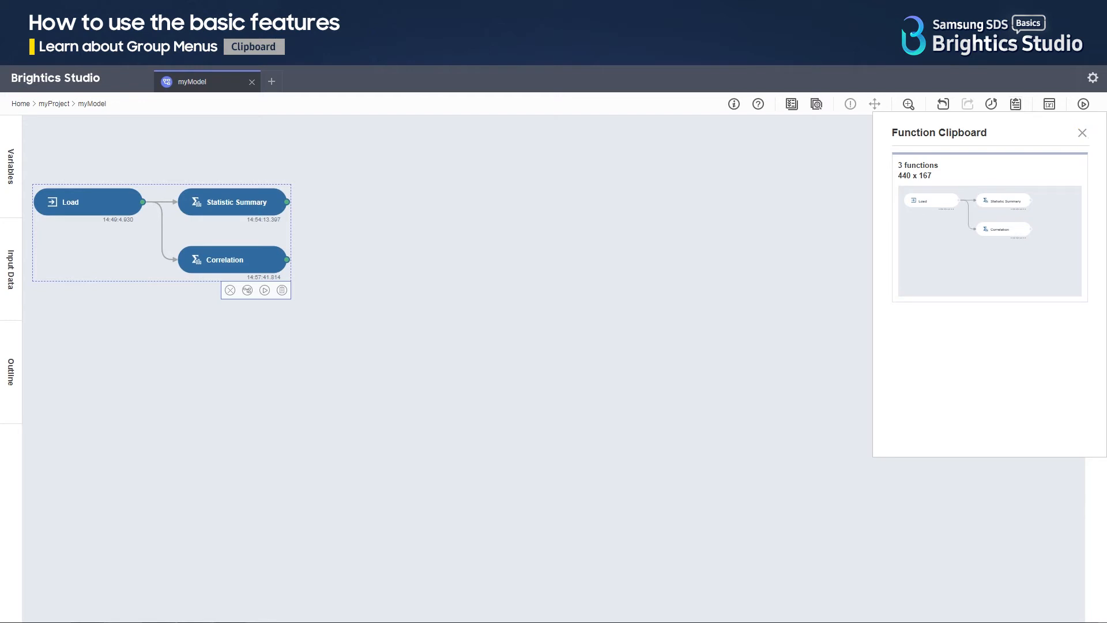
{"action": "mouse_move", "coordinate": [951, 214]}
{"action": "left_mouse_down"}
{"action": "mouse_move", "coordinate": [937, 181]}
{"action": "mouse_move", "coordinate": [453, 206]}
{"action": "mouse_move", "coordinate": [521, 201]}
{"action": "left_mouse_up"}
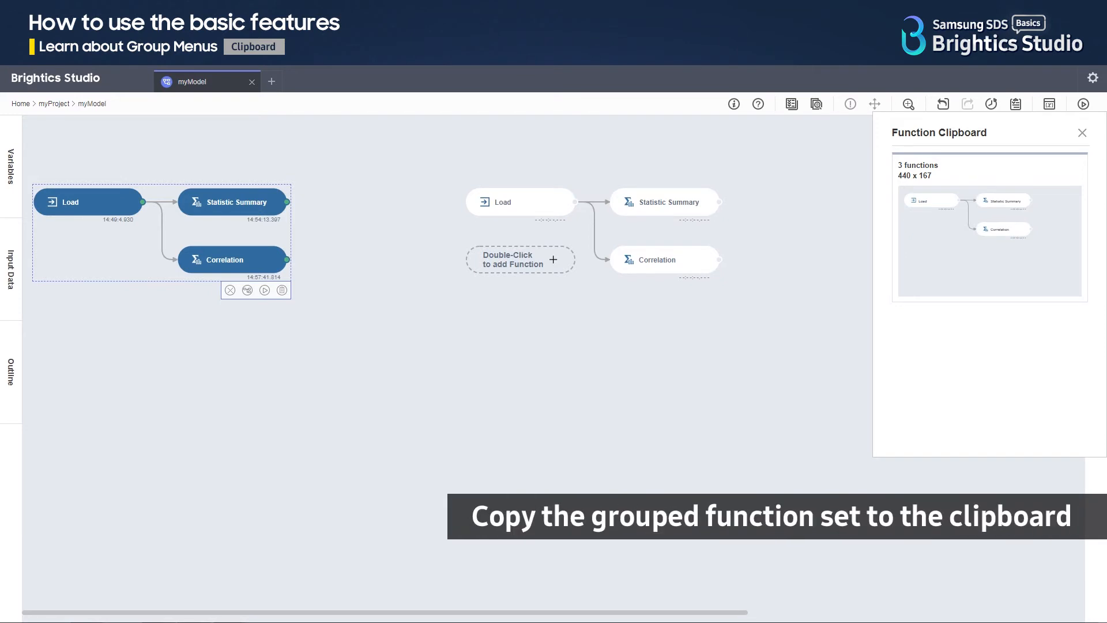
{"action": "left_click", "coordinate": [519, 202]}
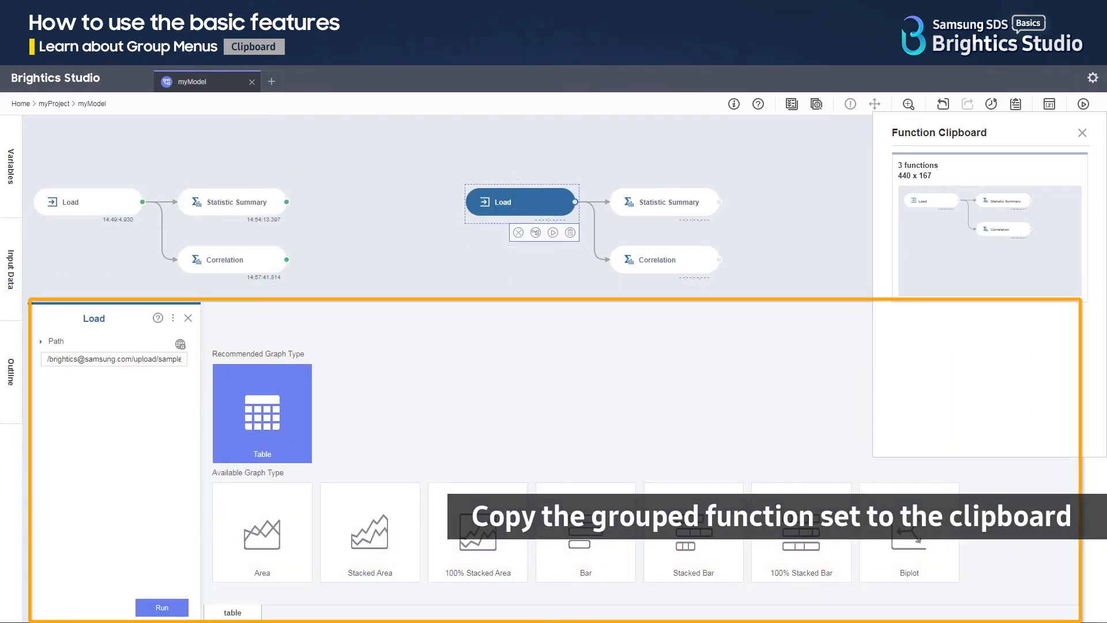
{"action": "left_click", "coordinate": [664, 202]}
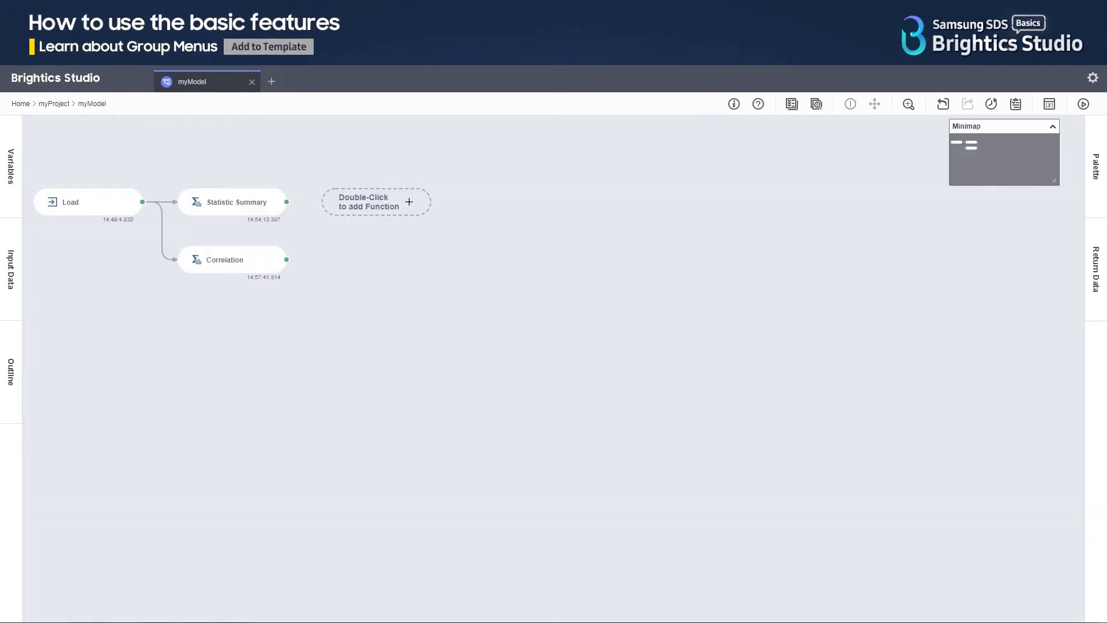
Save the Load, Statistic Summary and Correlation group to My Template under the name myT.
{"action": "left_click_drag", "start_coordinate": [29, 174], "coordinate": [312, 315]}
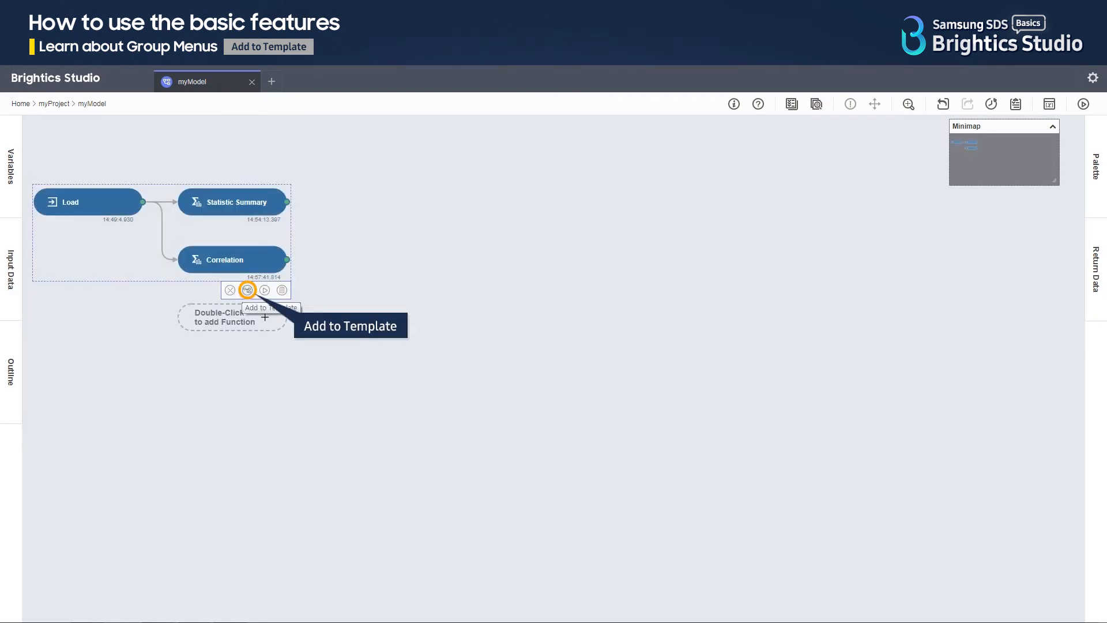
{"action": "left_click", "coordinate": [248, 289]}
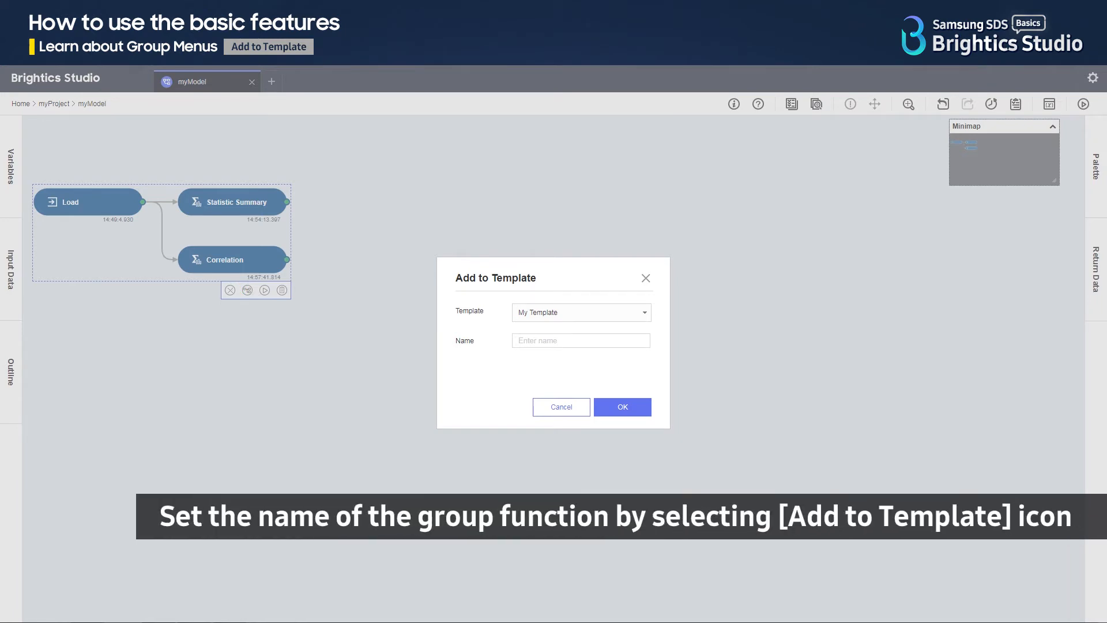
{"action": "left_click", "coordinate": [581, 341]}
{"action": "type", "text": "myT"}
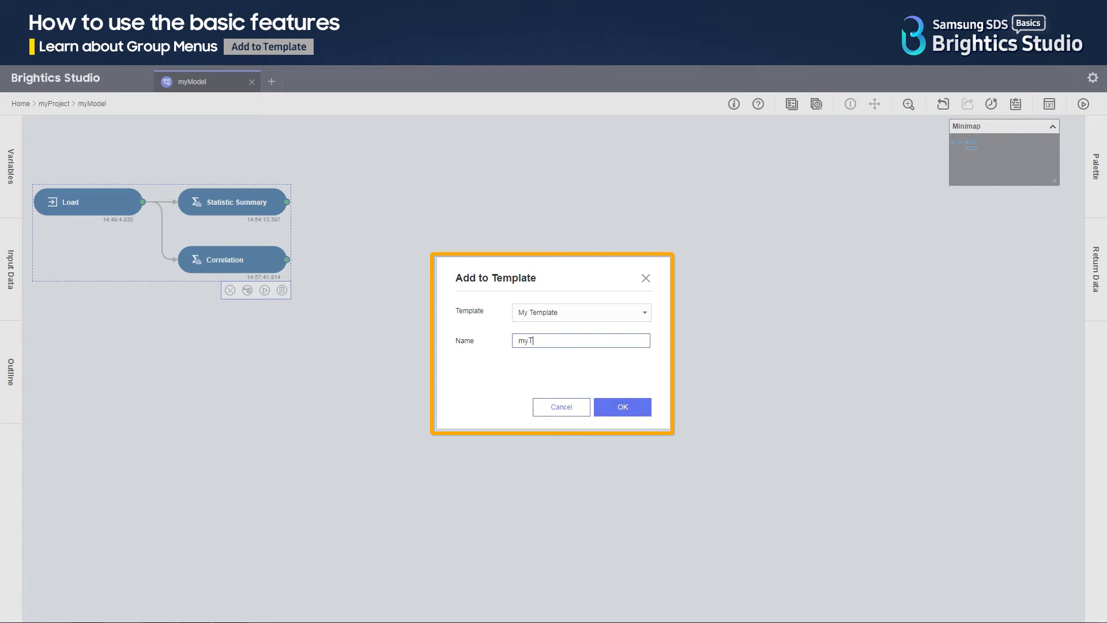
{"action": "left_click", "coordinate": [644, 408]}
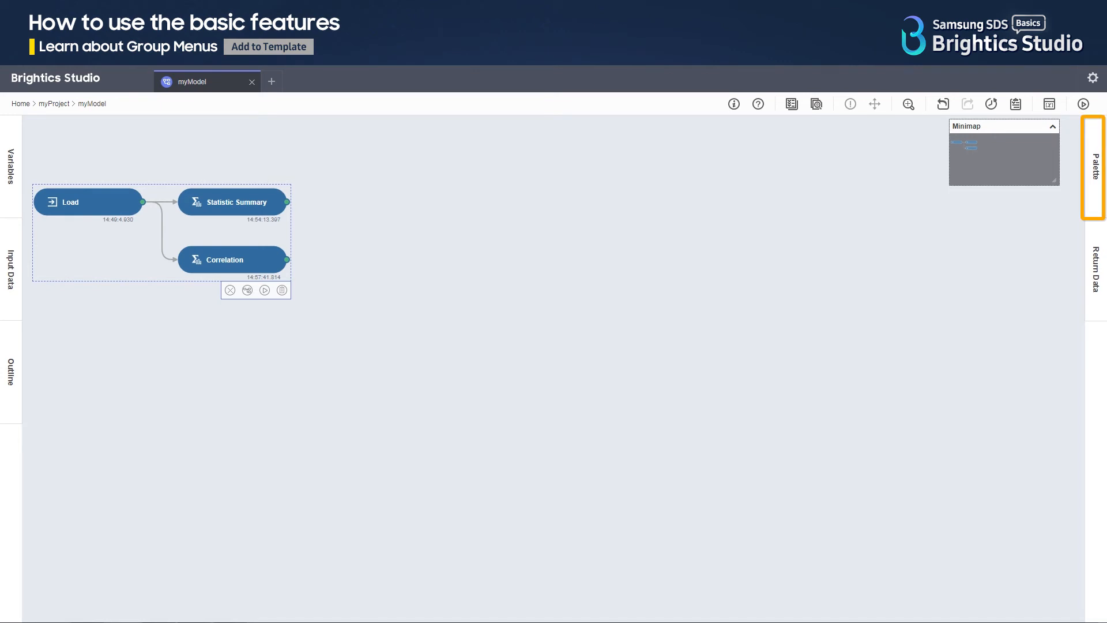
Place the myT template from the palette on the canvas, to the right of the original function group.
{"action": "left_click", "coordinate": [1096, 167]}
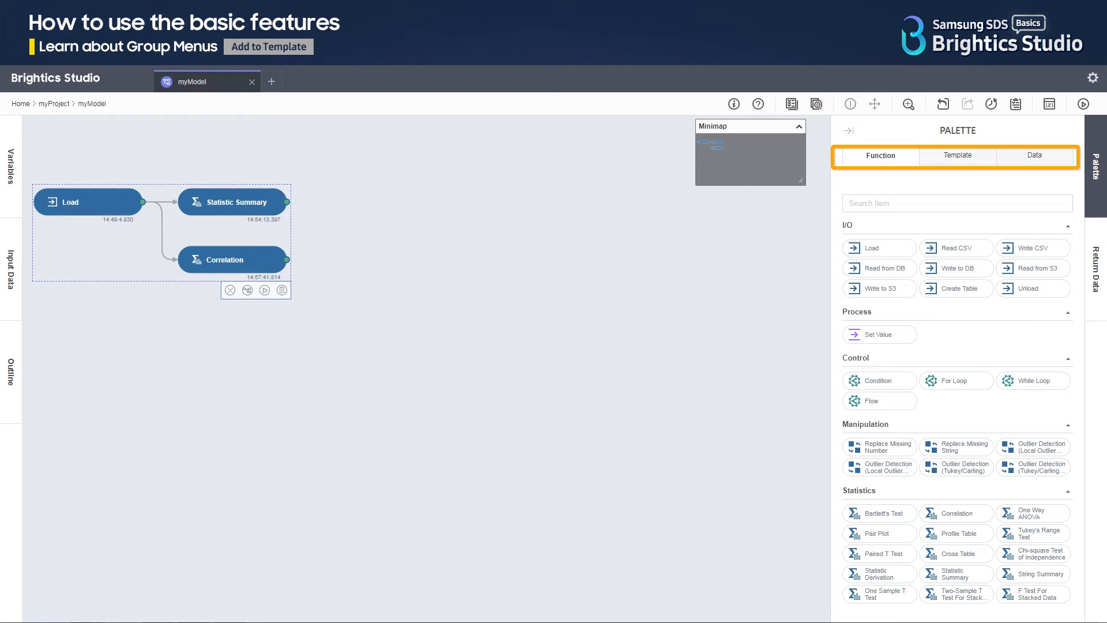
{"action": "left_click", "coordinate": [958, 155]}
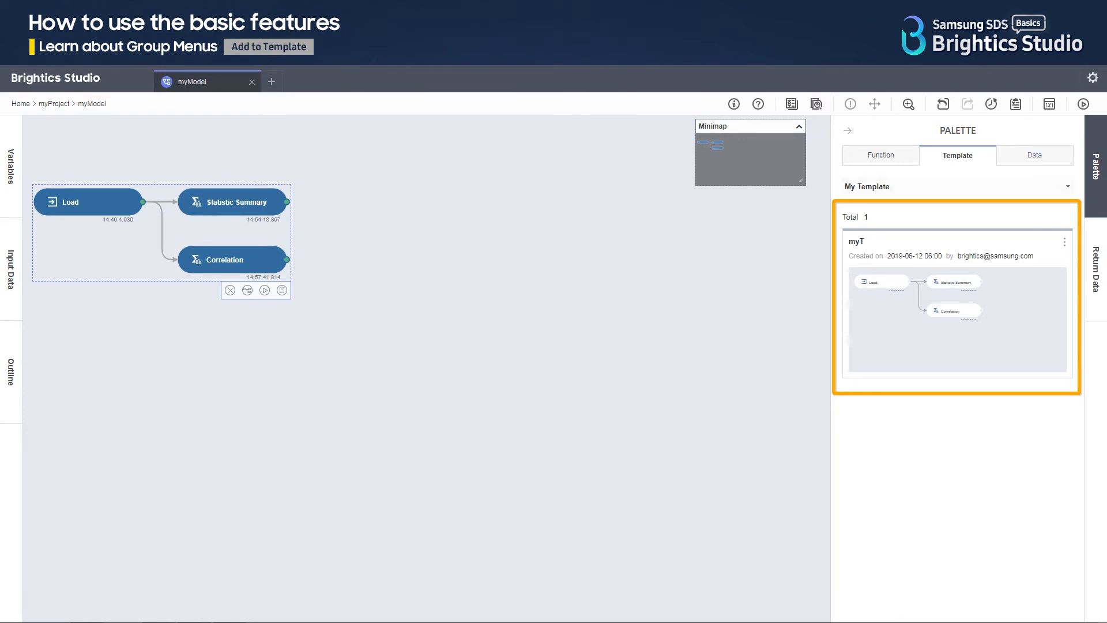
{"action": "left_click", "coordinate": [1035, 155]}
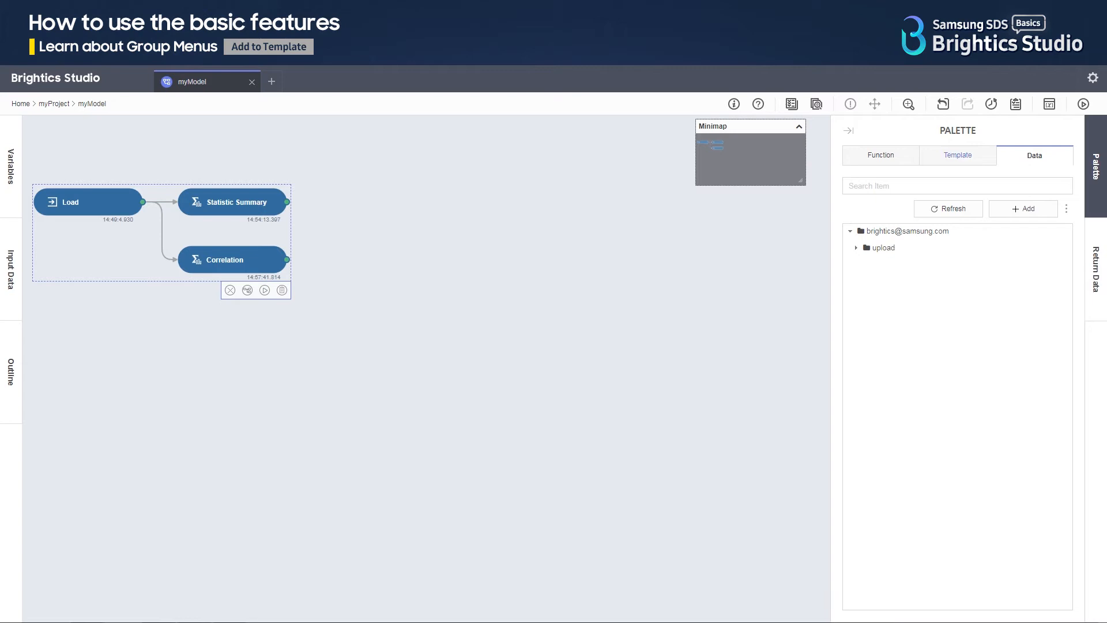
{"action": "left_click", "coordinate": [958, 155]}
{"action": "left_click_drag", "start_coordinate": [901, 253], "coordinate": [439, 216]}
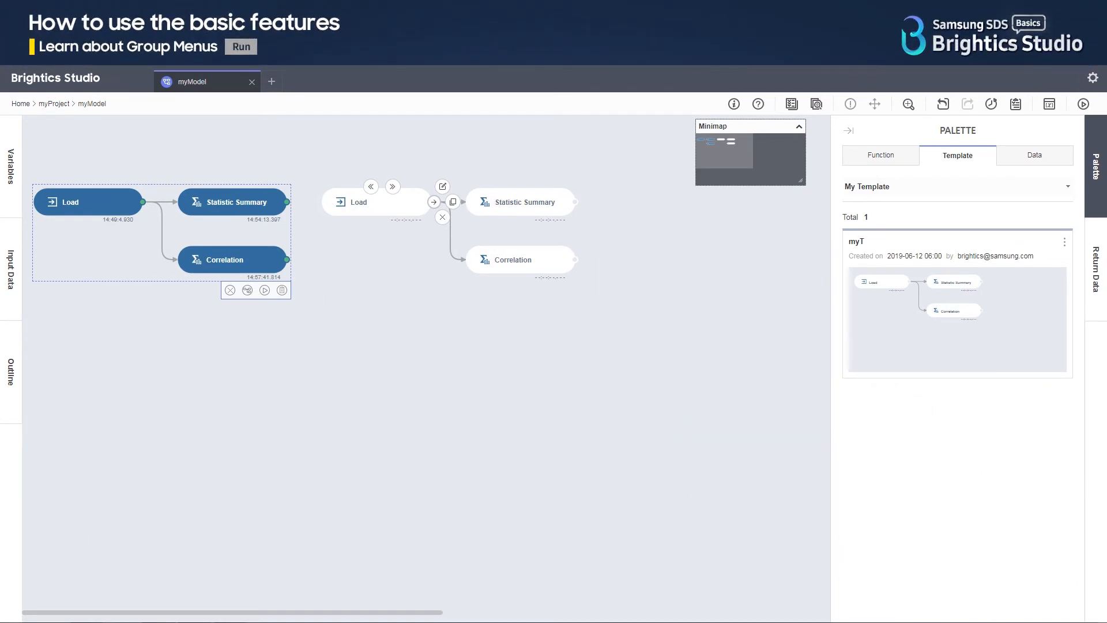
Run the three functions placed from the template as a group and view the Load and Statistic Summary results.
{"action": "left_click_drag", "start_coordinate": [310, 174], "coordinate": [606, 294]}
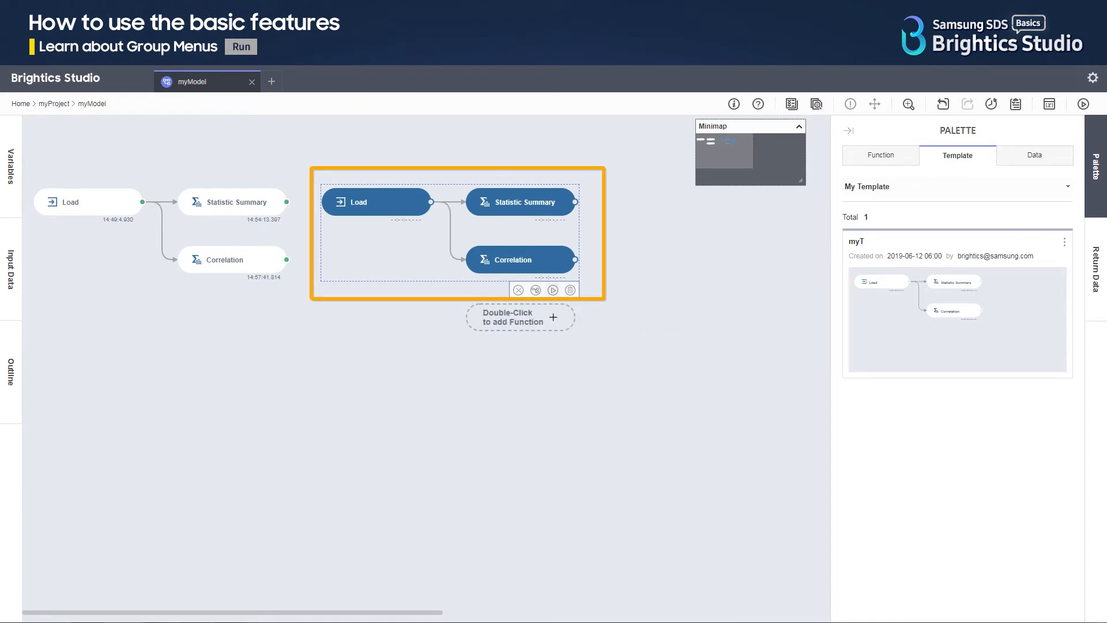
{"action": "left_click", "coordinate": [553, 289]}
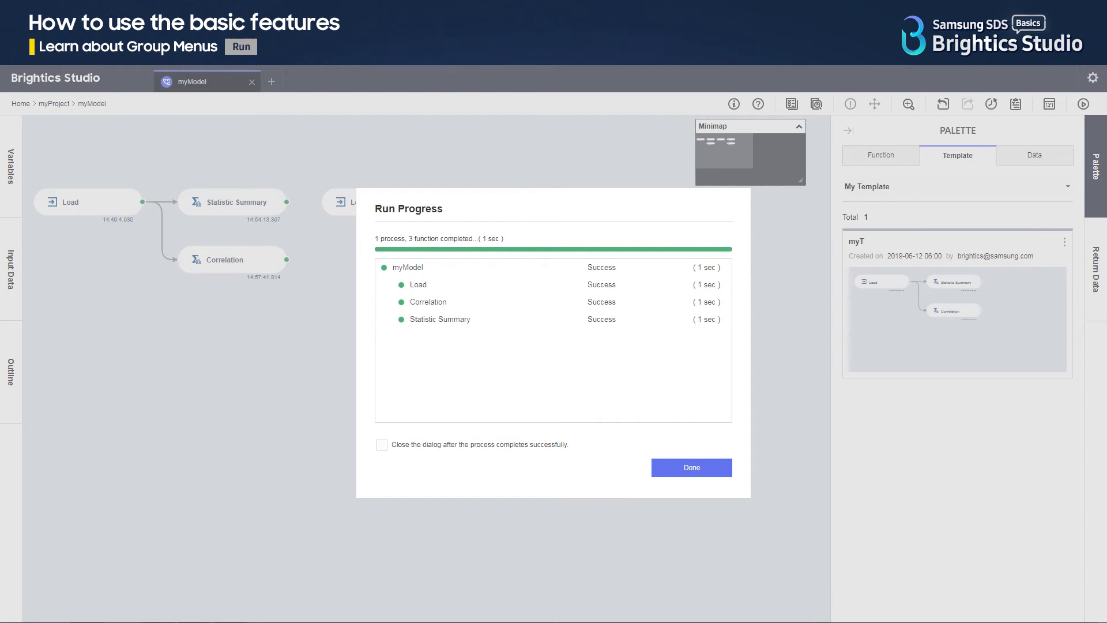
{"action": "left_click", "coordinate": [692, 467]}
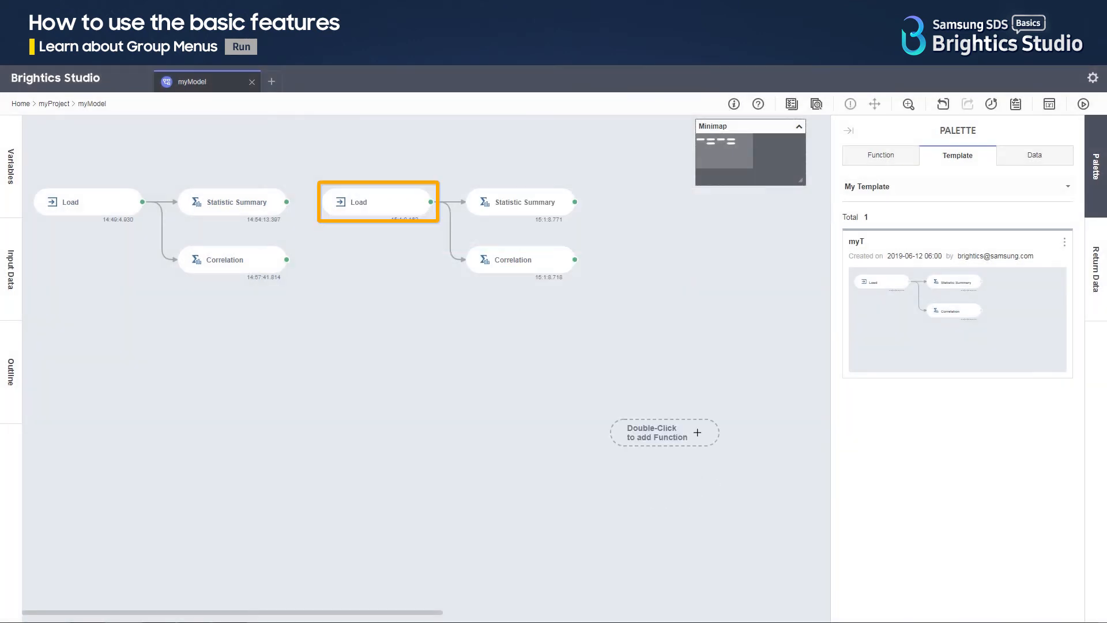
{"action": "left_click", "coordinate": [377, 202]}
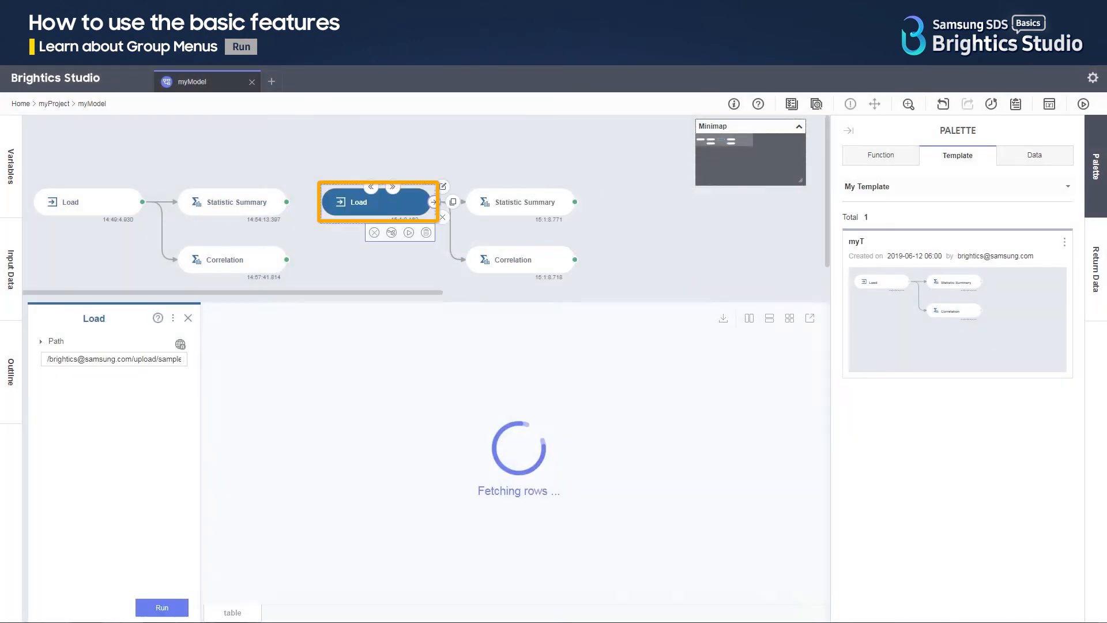
{"action": "left_click", "coordinate": [521, 202]}
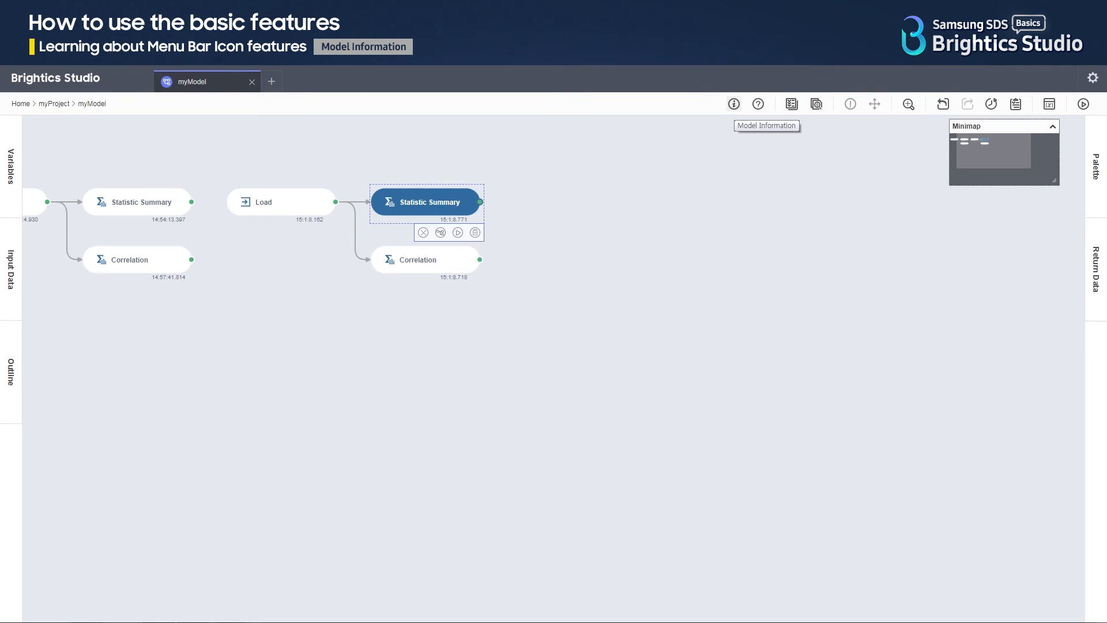
Give myModel the description "model INfo" at font size 24 and view it in the model information.
{"action": "left_click", "coordinate": [734, 104]}
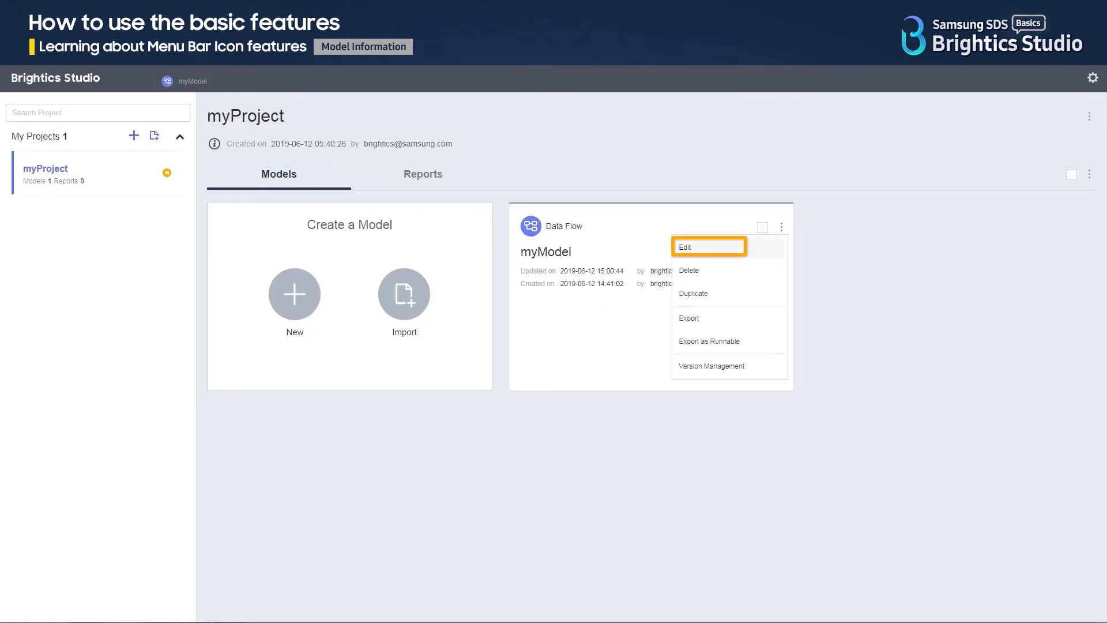
{"action": "left_click", "coordinate": [709, 247]}
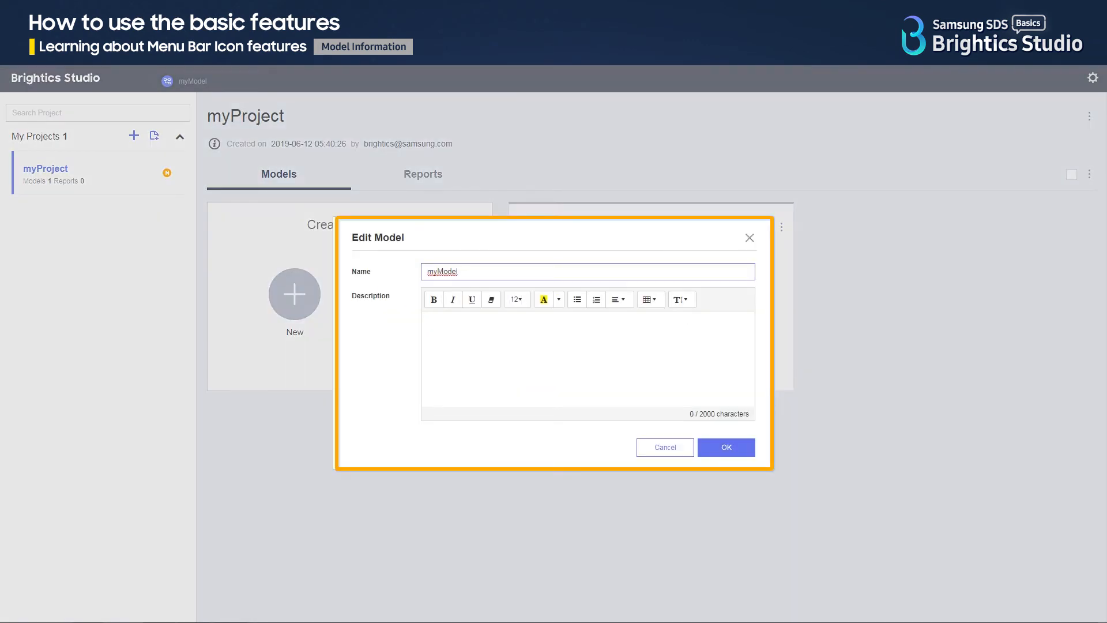
{"action": "left_click", "coordinate": [428, 321]}
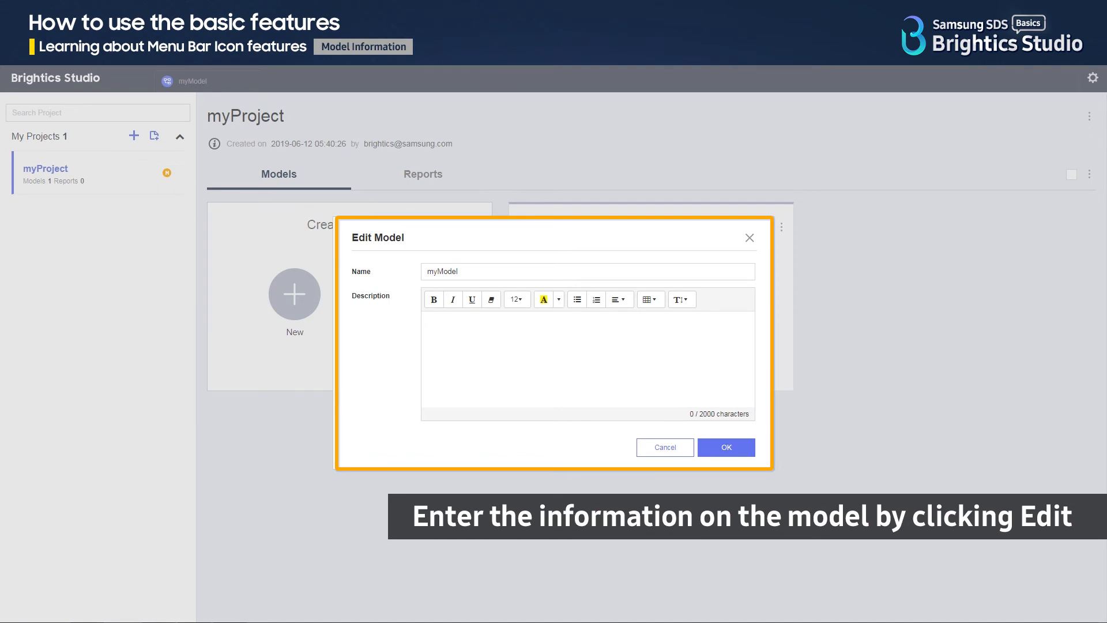
{"action": "type", "text": "md"}
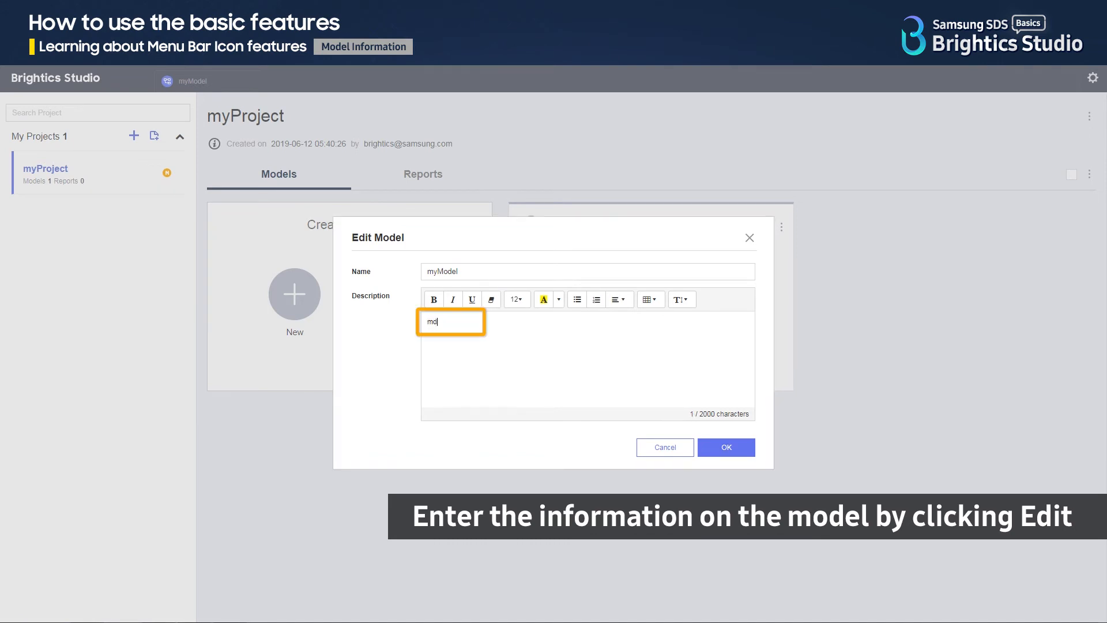
{"action": "type", "text": "odel INfo"}
{"action": "key", "text": "ctrl+a"}
{"action": "left_click", "coordinate": [516, 299]}
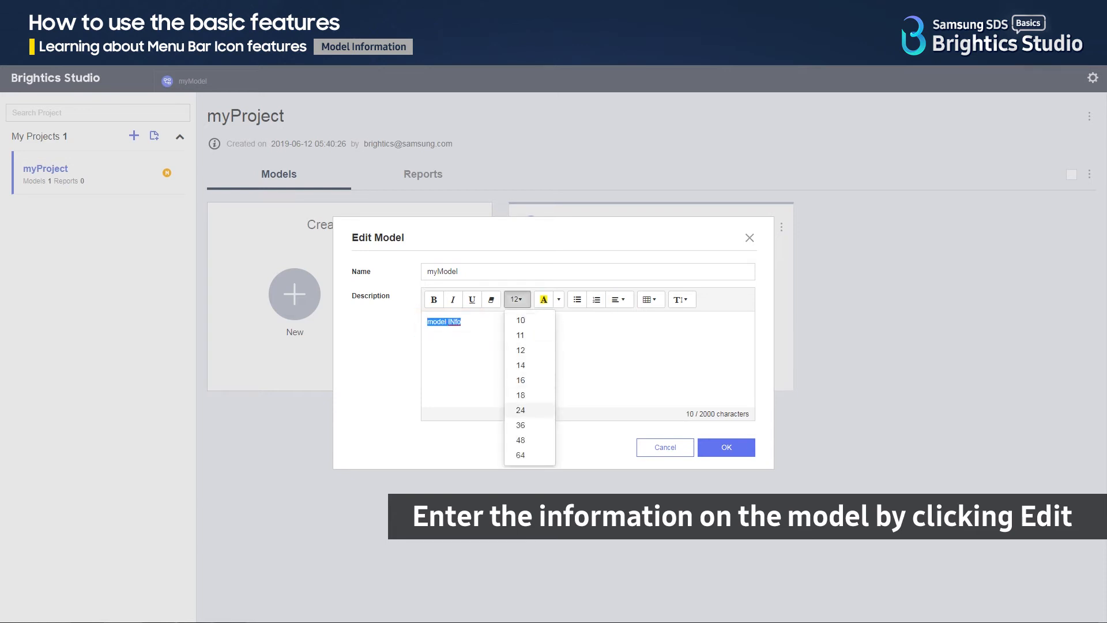
{"action": "left_click", "coordinate": [521, 410]}
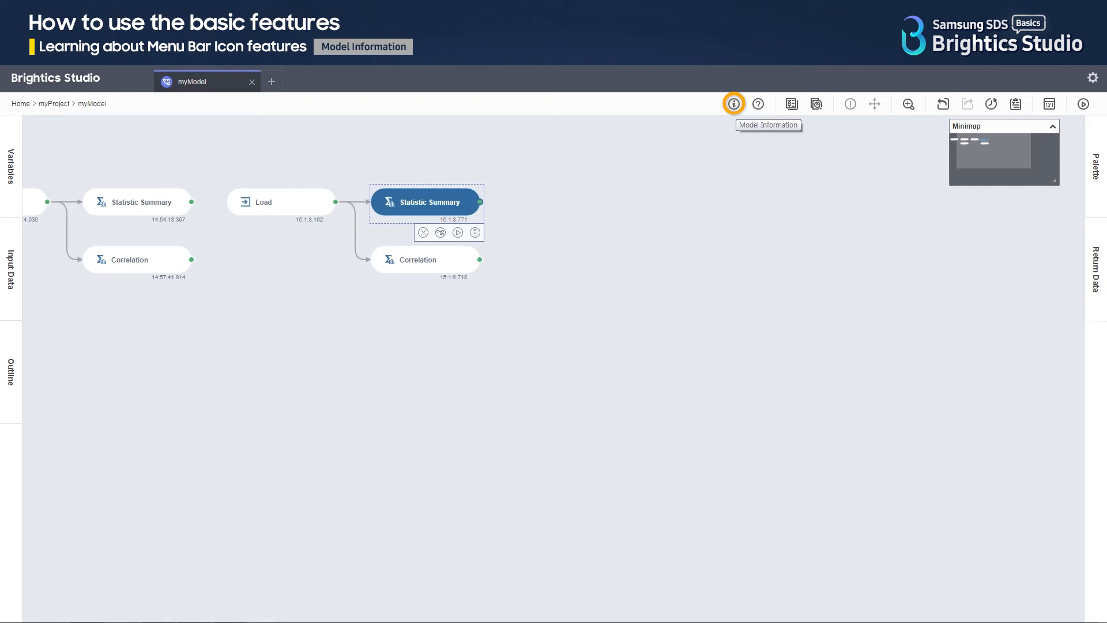
{"action": "left_click", "coordinate": [734, 104]}
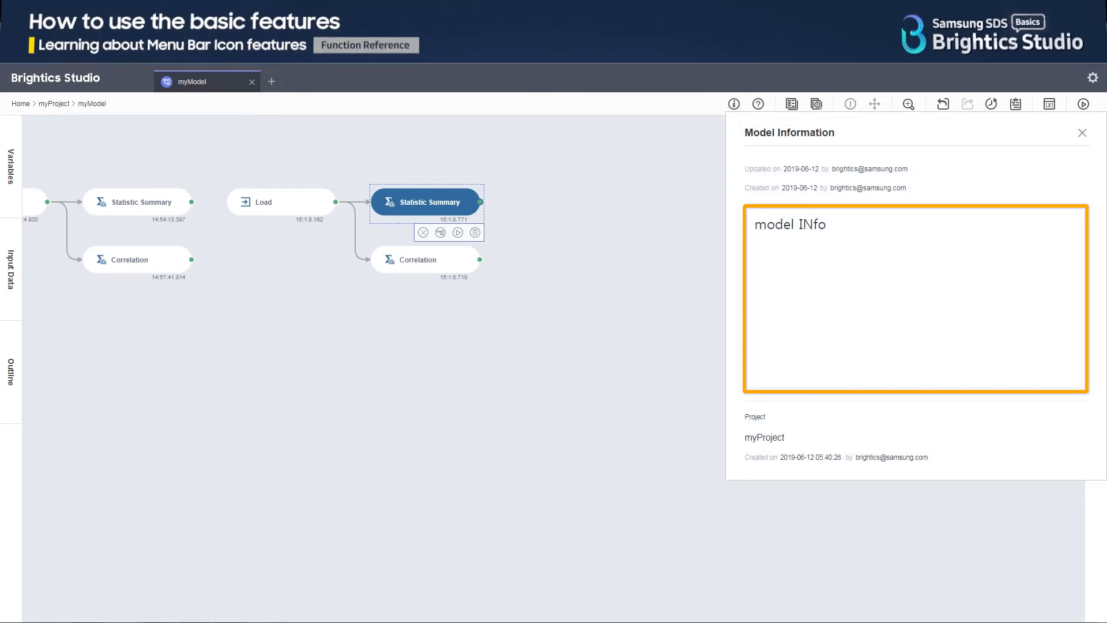
{"action": "left_click", "coordinate": [1083, 133]}
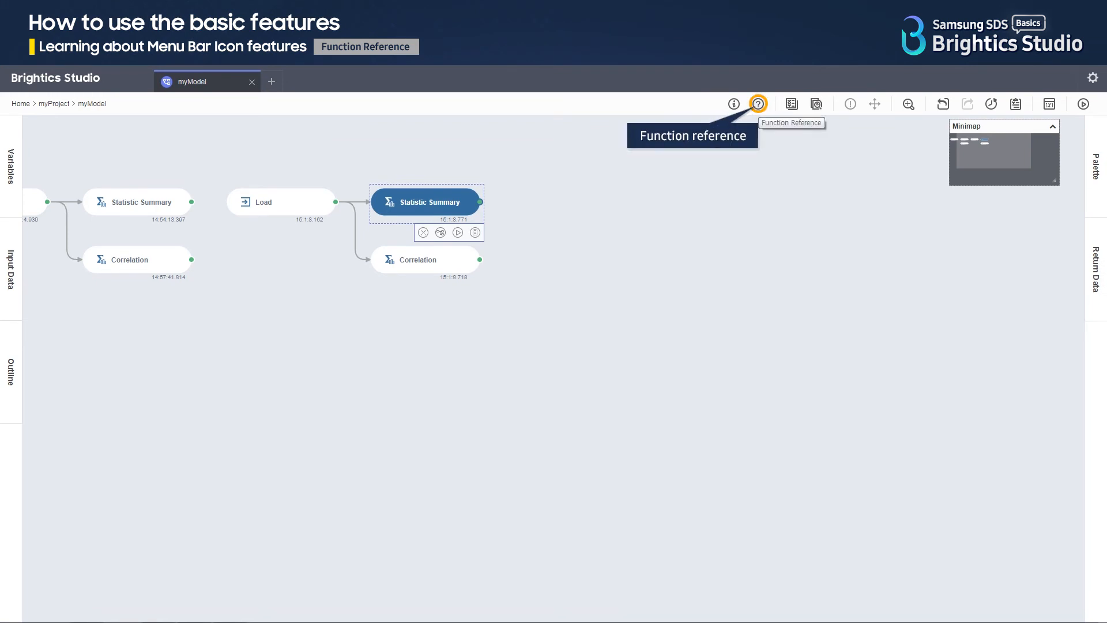
Read the Statistic Summary page under Statistics in the Function Reference, and open the help from that function's own settings.
{"action": "left_click", "coordinate": [758, 104]}
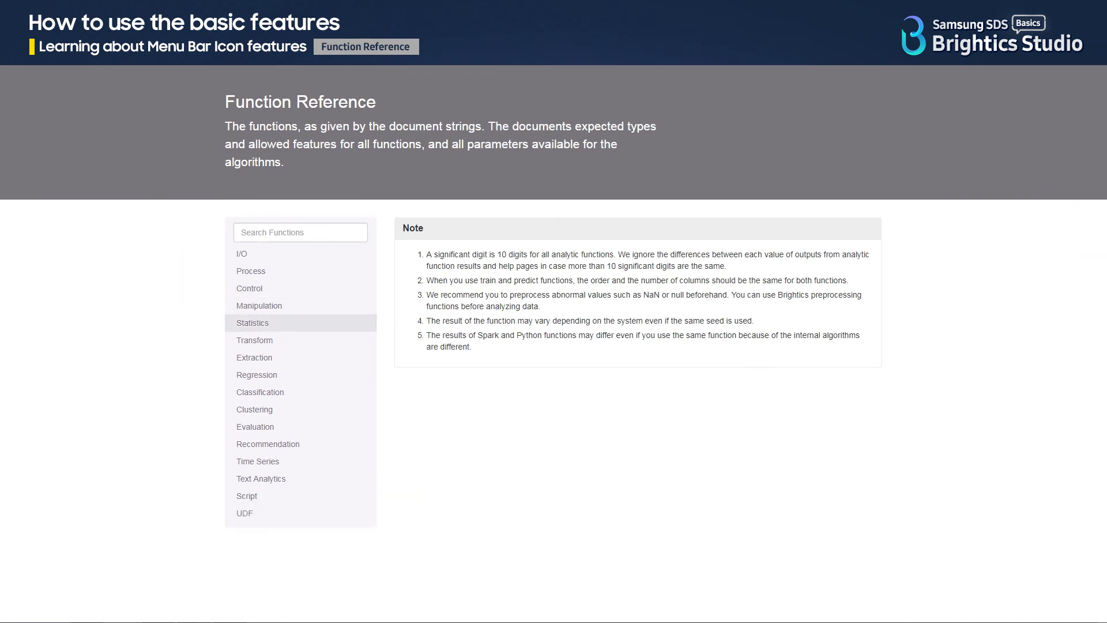
{"action": "left_click", "coordinate": [253, 323]}
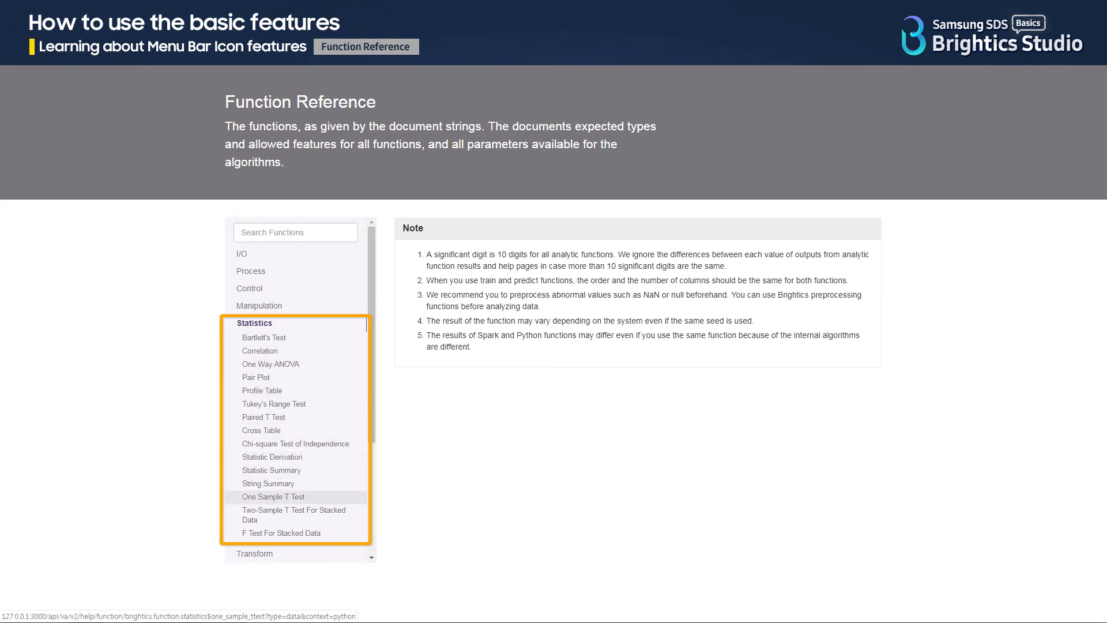
{"action": "left_click", "coordinate": [271, 470]}
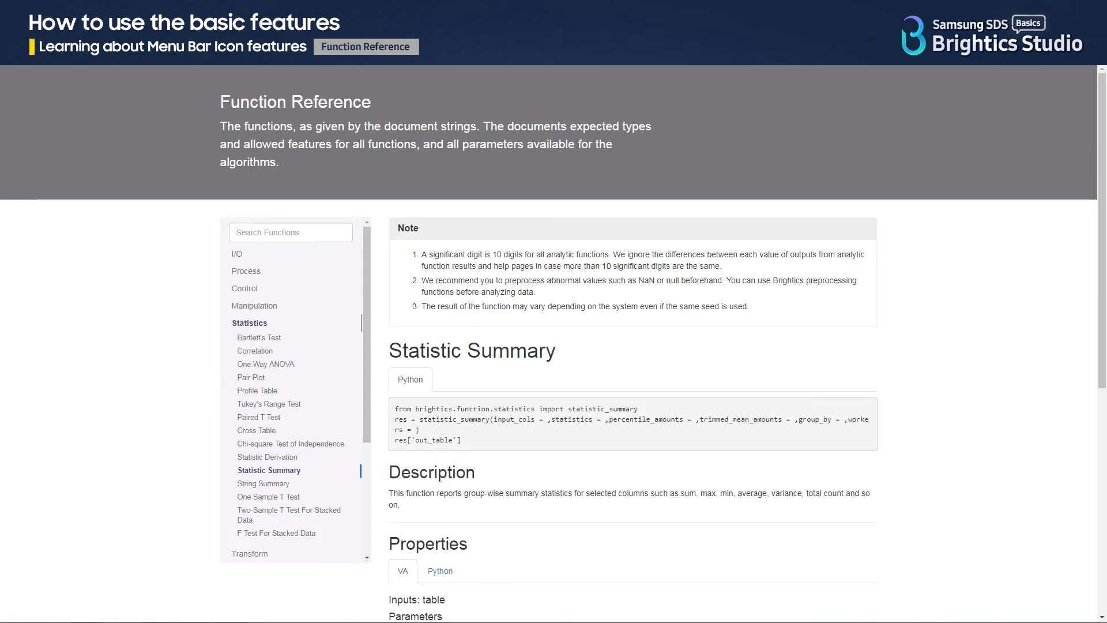
{"action": "scroll", "coordinate": [553, 346], "scroll_direction": "down", "scroll_amount": 2}
{"action": "scroll", "coordinate": [626, 358], "scroll_direction": "down", "scroll_amount": 5}
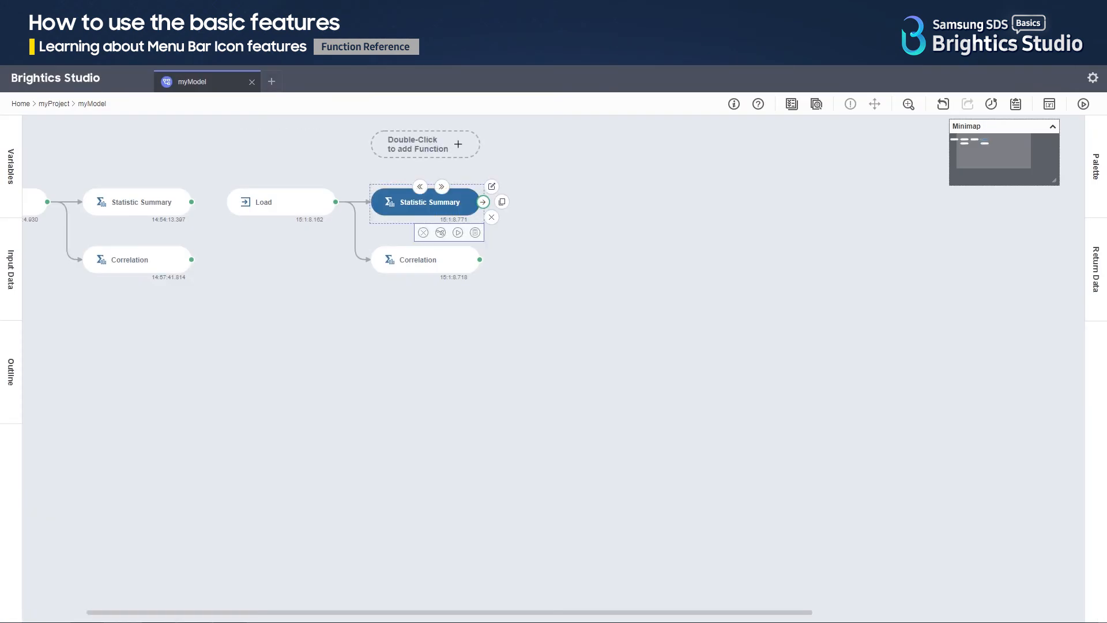
{"action": "double_click", "coordinate": [430, 201]}
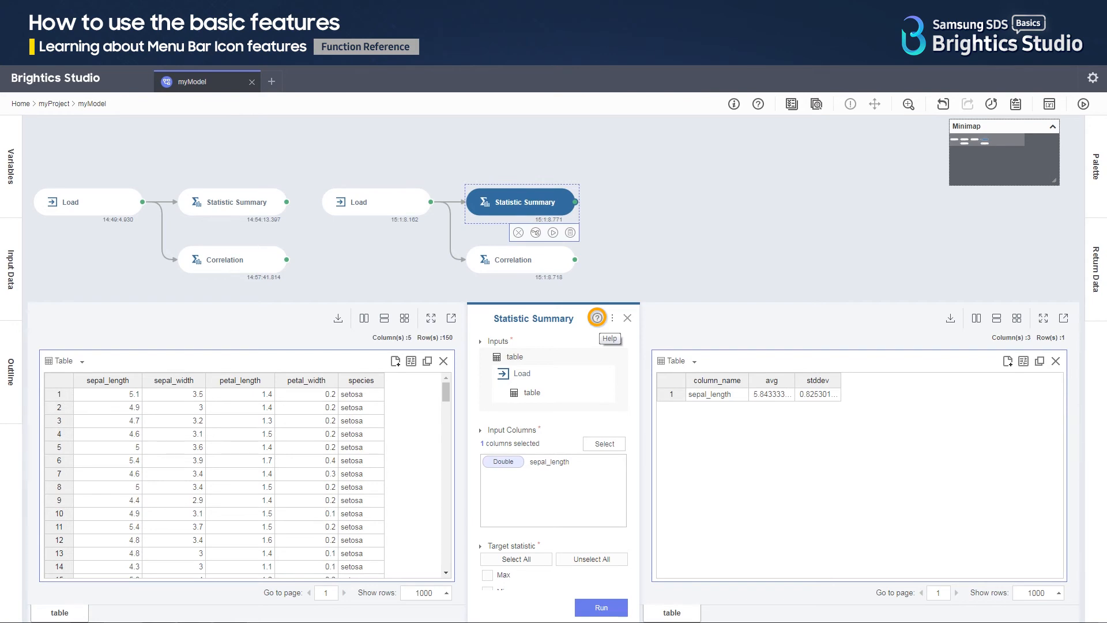
{"action": "left_click", "coordinate": [597, 318]}
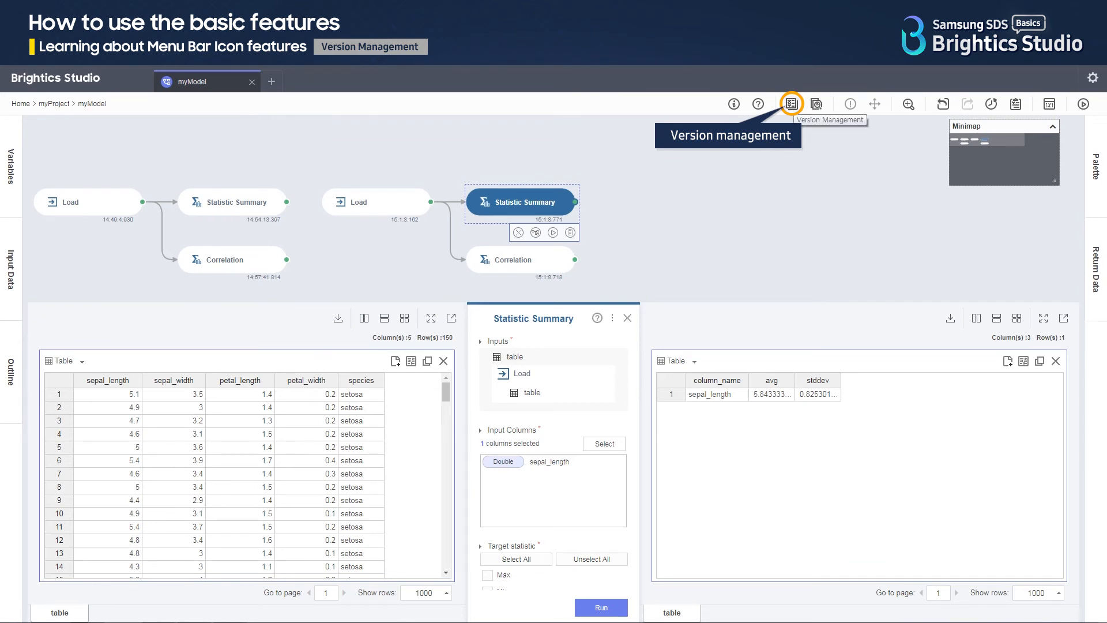
Try the Major and Minor Version options of a version update for myModel, and open the datasource management.
{"action": "left_click", "coordinate": [792, 104]}
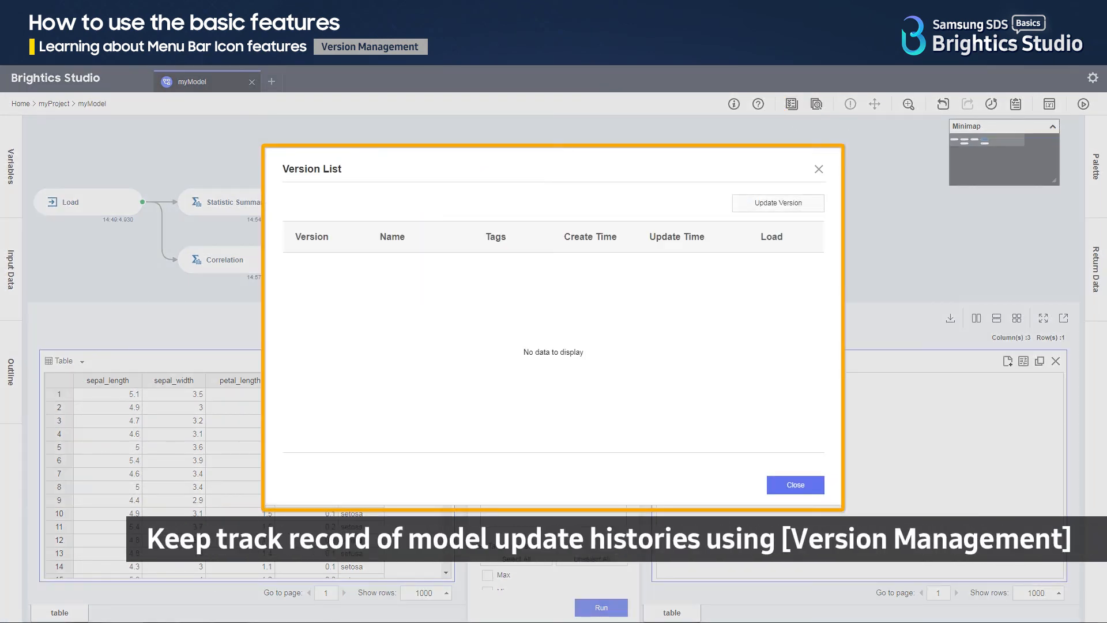
{"action": "left_click", "coordinate": [778, 203]}
{"action": "left_click", "coordinate": [426, 260]}
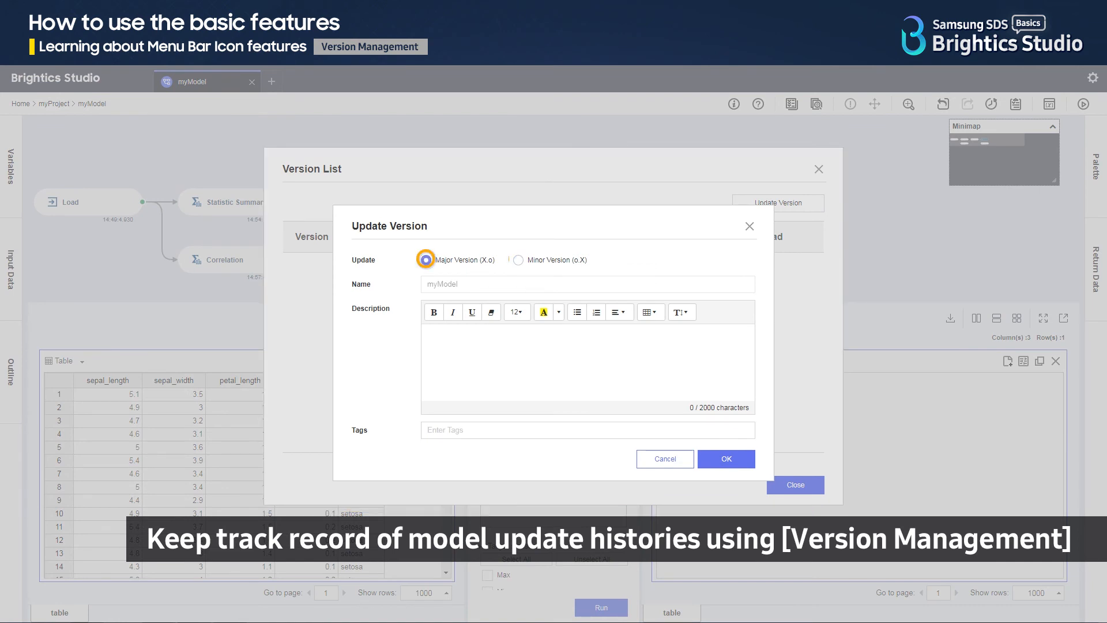
{"action": "left_click", "coordinate": [518, 260]}
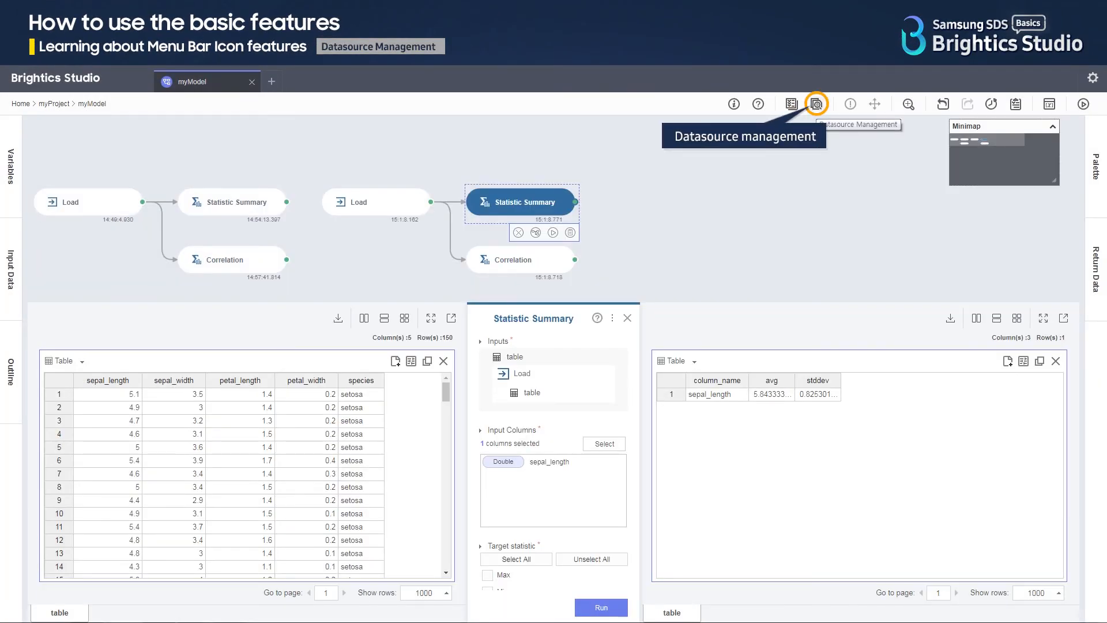
{"action": "left_click", "coordinate": [816, 103]}
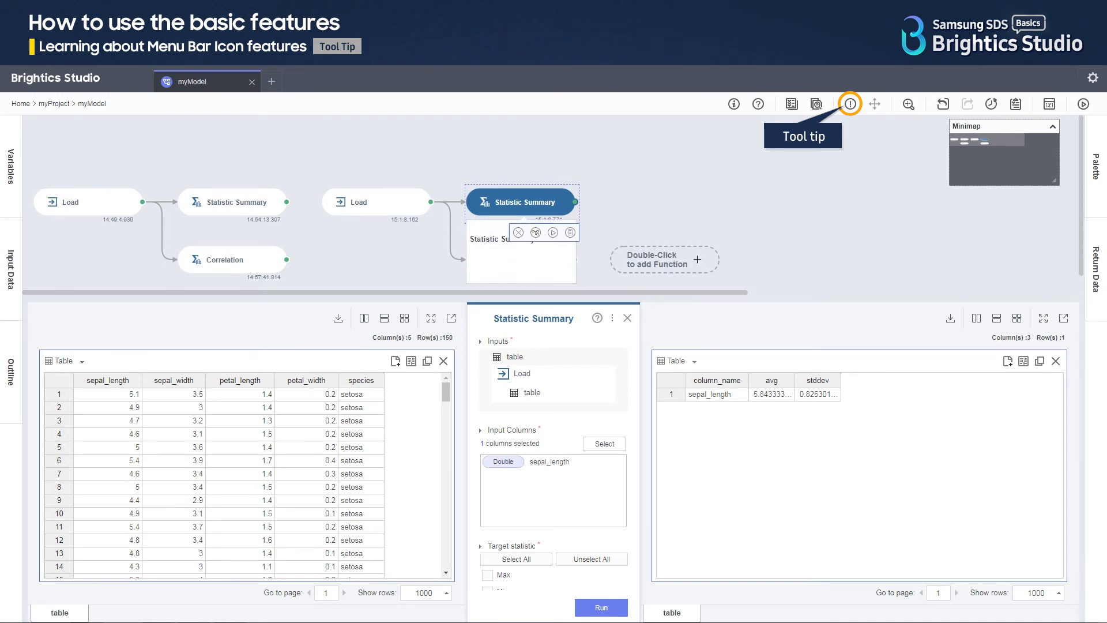
Rename the Load function of the second group to Load IRIS through its tooltip.
{"action": "mouse_move", "coordinate": [378, 202]}
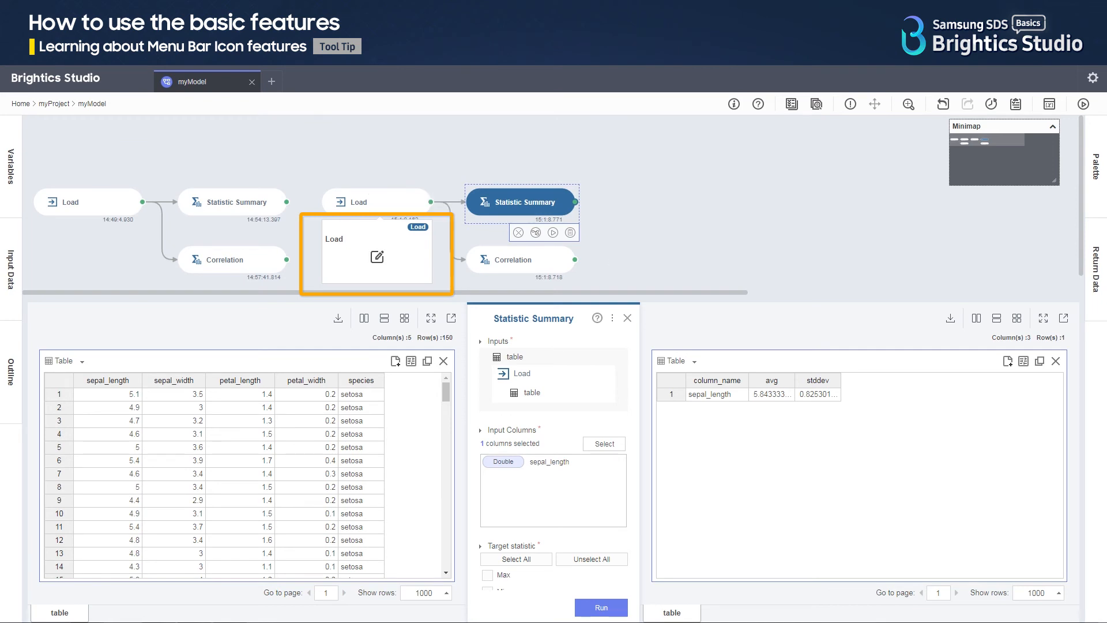
{"action": "left_click", "coordinate": [377, 257]}
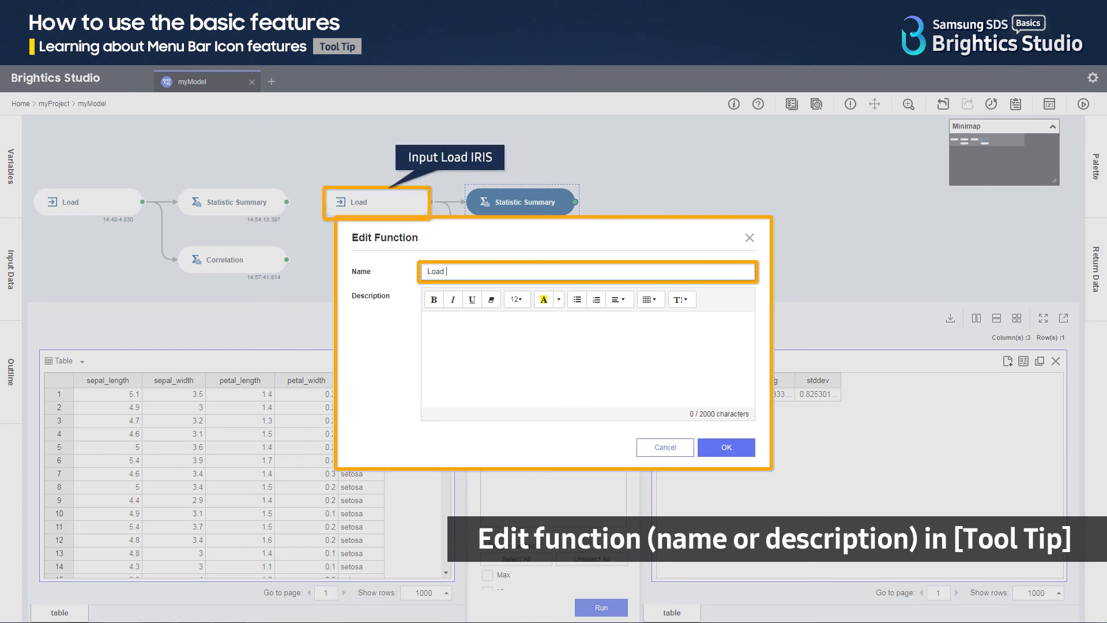
{"action": "type", "text": "IRIS"}
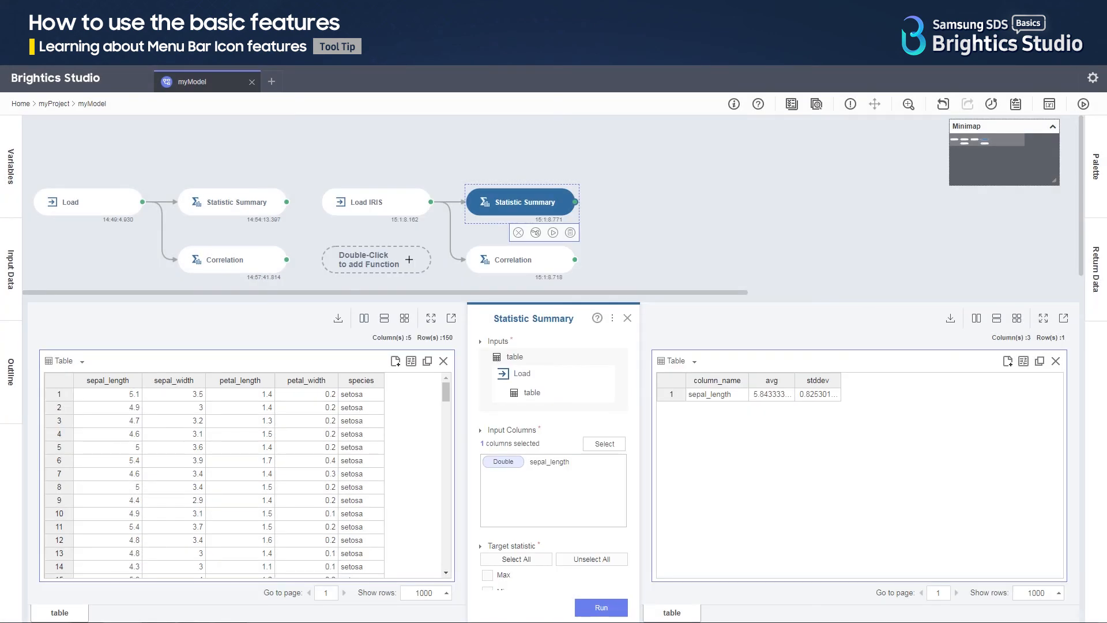
Add the description "Load IRIS data" at font size 14 to the first group's Load function, and turn the tooltips off.
{"action": "mouse_move", "coordinate": [88, 202]}
{"action": "left_click", "coordinate": [89, 256]}
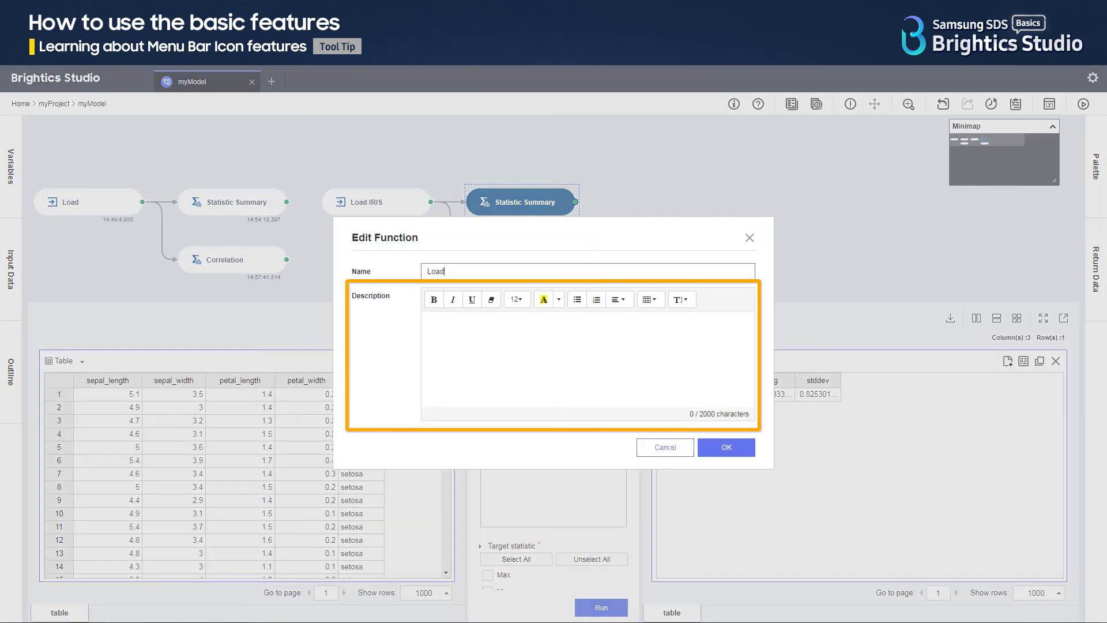
{"action": "left_click", "coordinate": [427, 322]}
{"action": "type", "text": "Load I"}
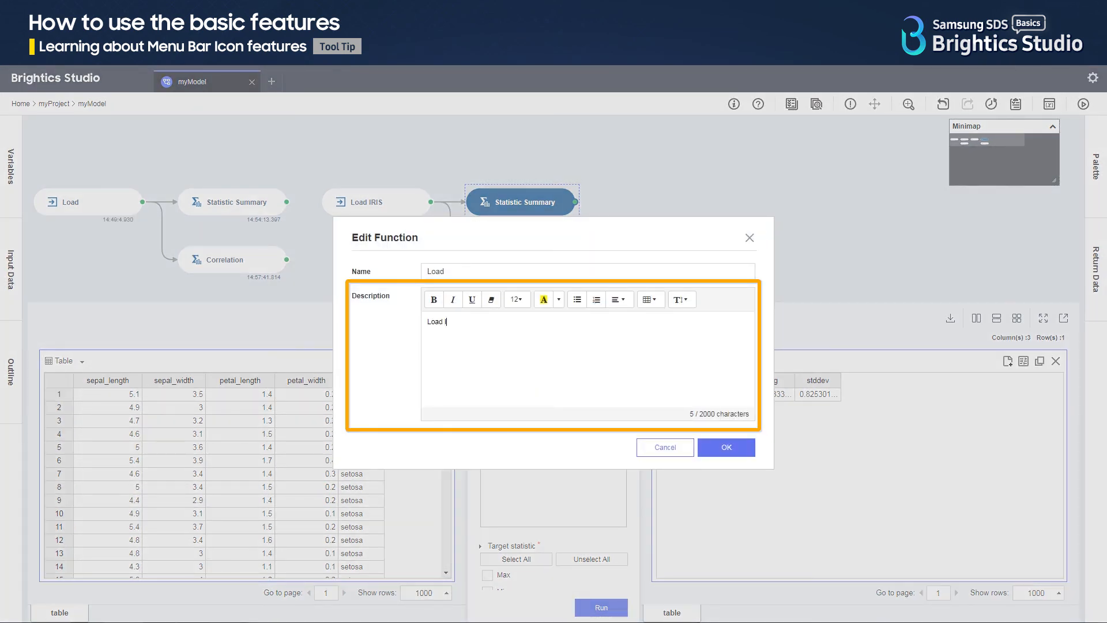
{"action": "type", "text": "RIS data"}
{"action": "left_click_drag", "start_coordinate": [474, 321], "coordinate": [427, 322]}
{"action": "left_click", "coordinate": [516, 300]}
{"action": "left_click", "coordinate": [519, 366]}
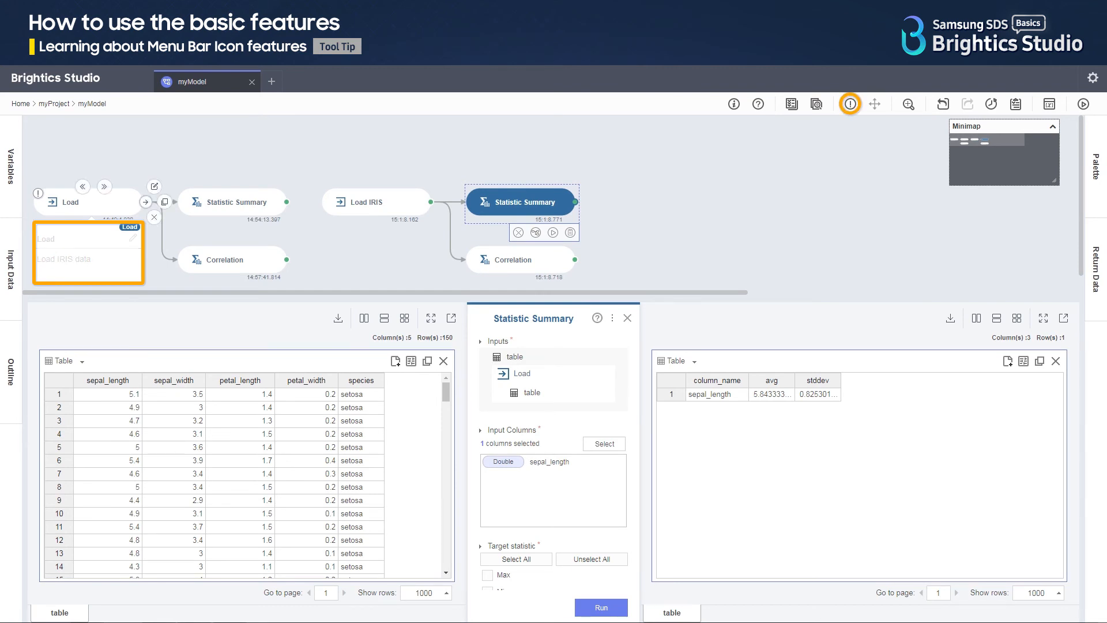
{"action": "left_click", "coordinate": [851, 103]}
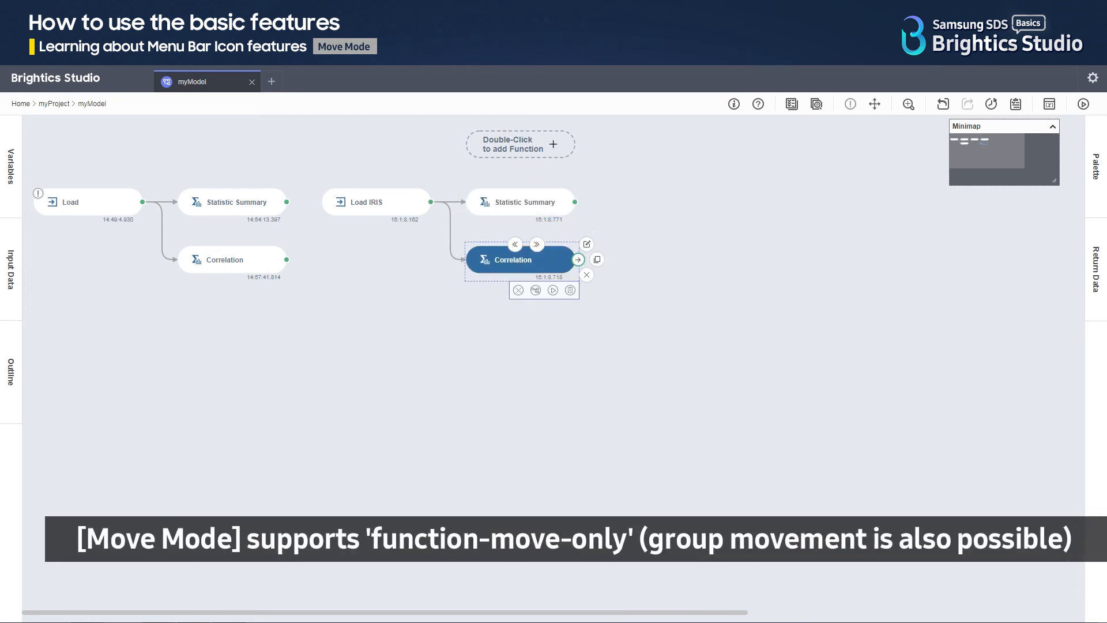
Try Move Mode on the second Statistic Summary function and on the whole Load IRIS group.
{"action": "left_click_drag", "start_coordinate": [513, 202], "coordinate": [436, 199]}
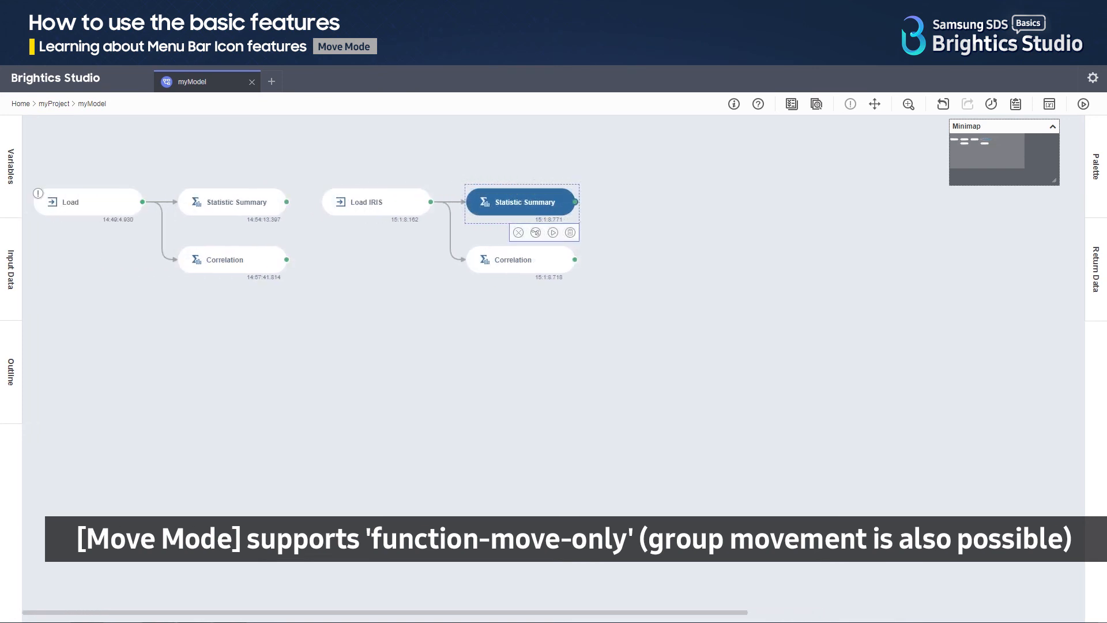
{"action": "left_click_drag", "start_coordinate": [332, 173], "coordinate": [558, 288]}
{"action": "mouse_move", "coordinate": [522, 204]}
{"action": "left_mouse_down"}
{"action": "mouse_move", "coordinate": [665, 203]}
{"action": "mouse_move", "coordinate": [522, 203]}
{"action": "left_mouse_up"}
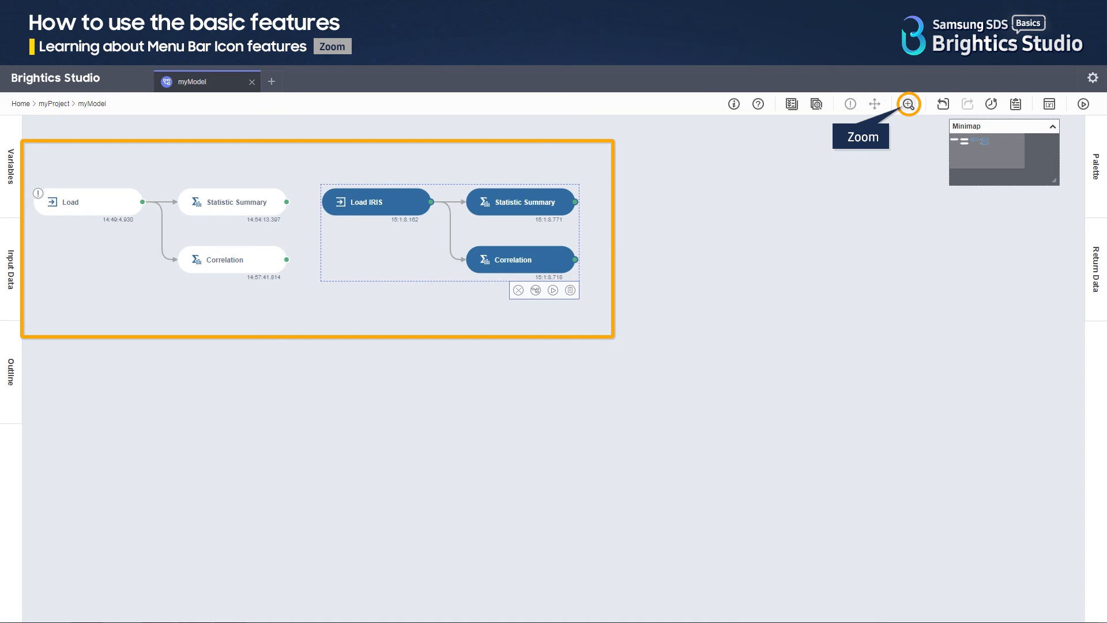
Zoom the canvas out to x 0.6 and back in to x 0.8.
{"action": "left_click", "coordinate": [909, 105]}
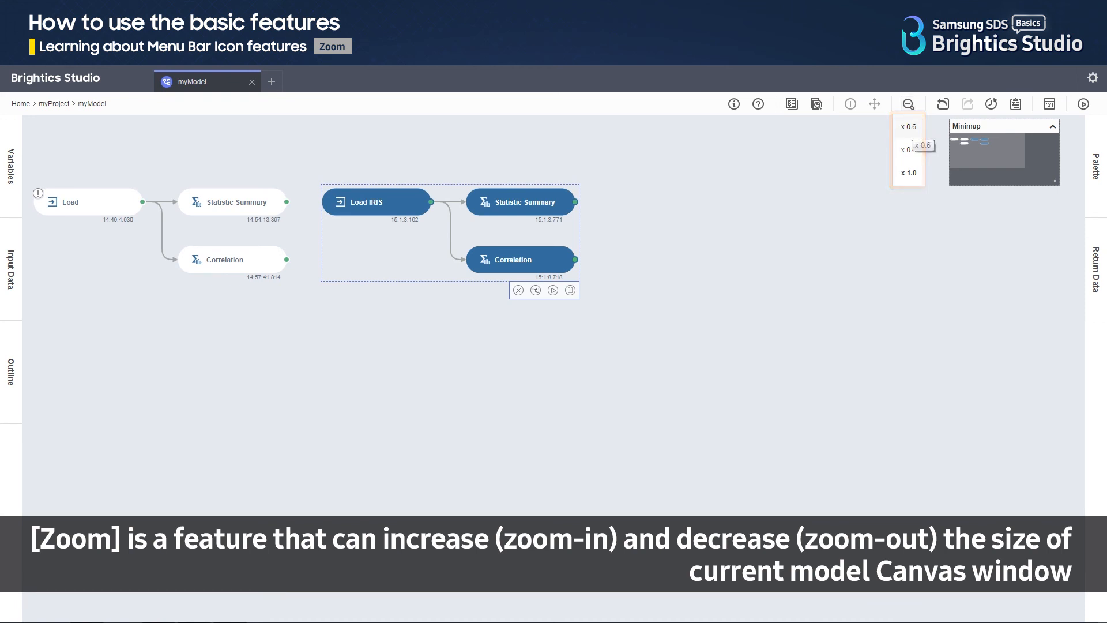
{"action": "left_click", "coordinate": [909, 126]}
{"action": "left_click", "coordinate": [909, 103]}
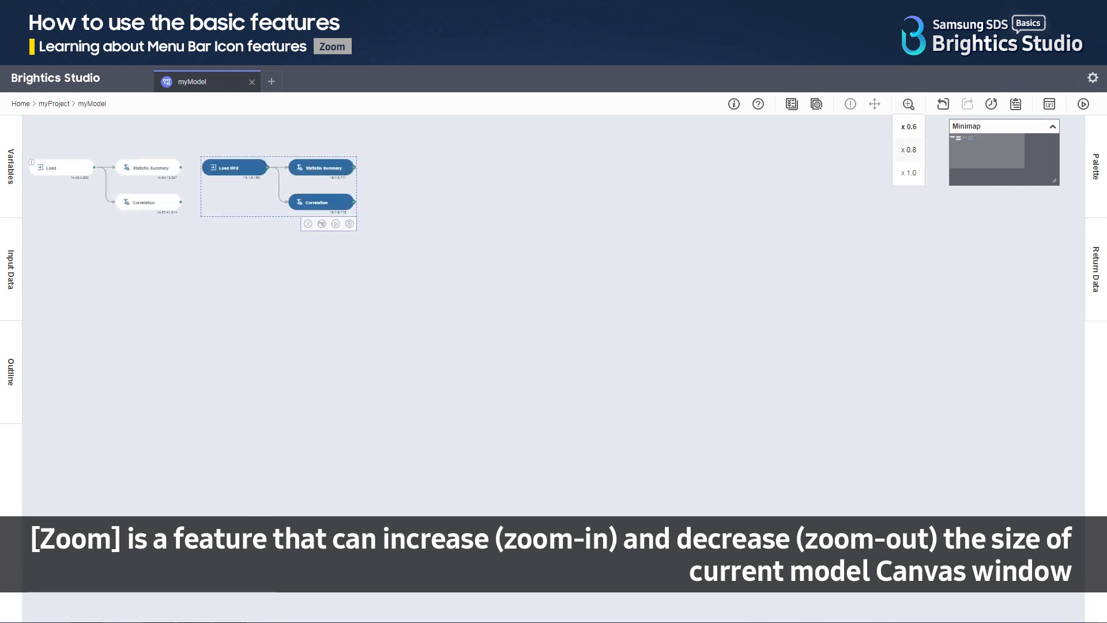
{"action": "left_click", "coordinate": [909, 147]}
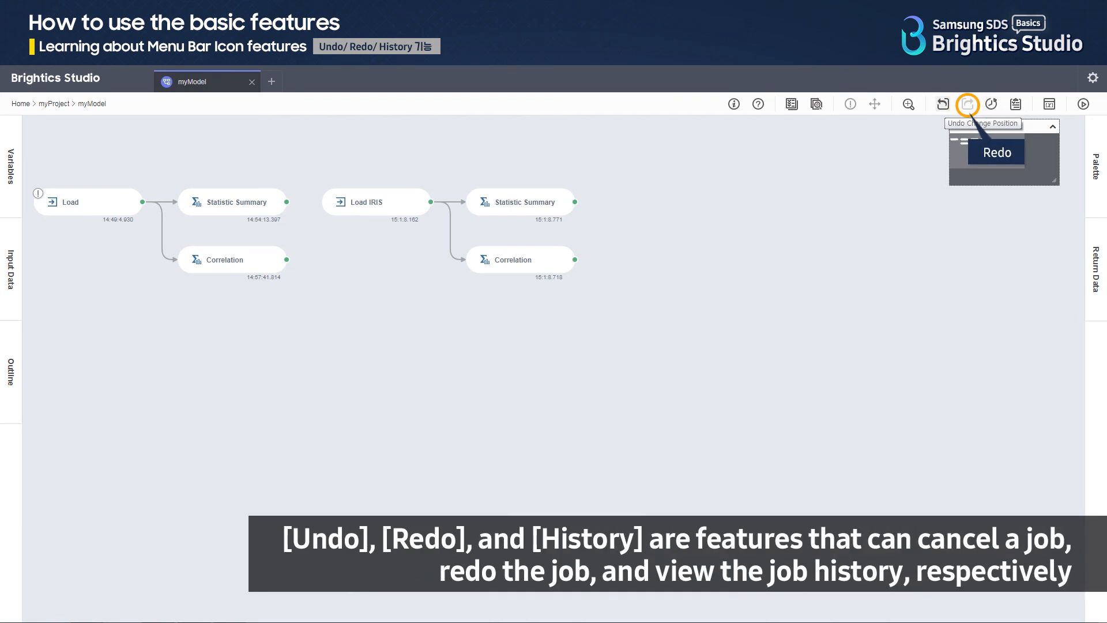
Undo and redo the last position change of the Load IRIS group.
{"action": "left_click", "coordinate": [967, 104]}
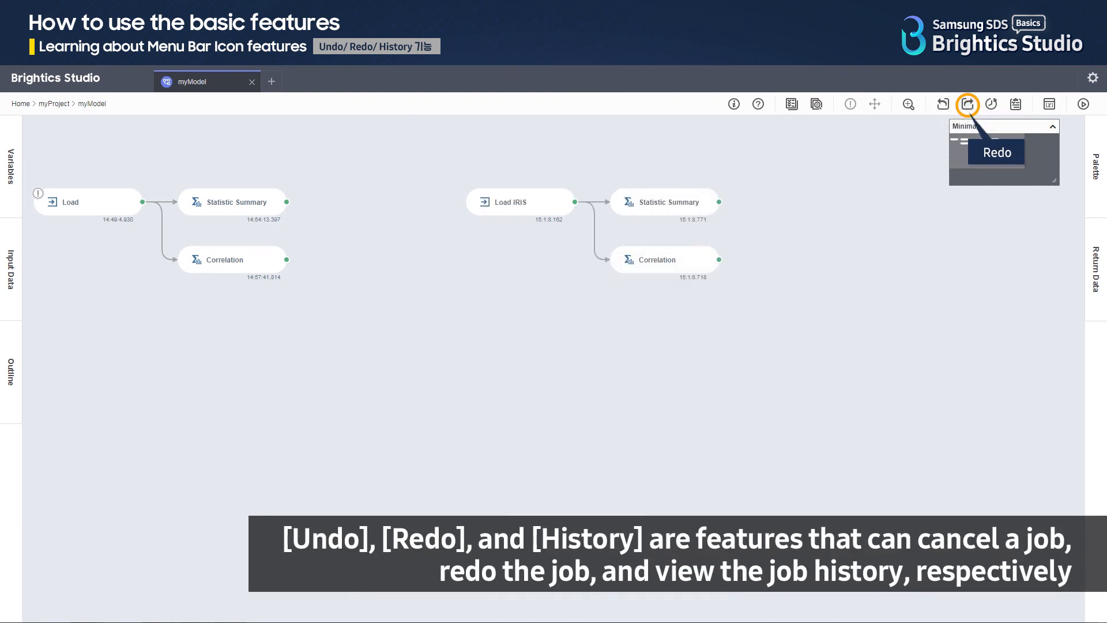
{"action": "left_click", "coordinate": [968, 104]}
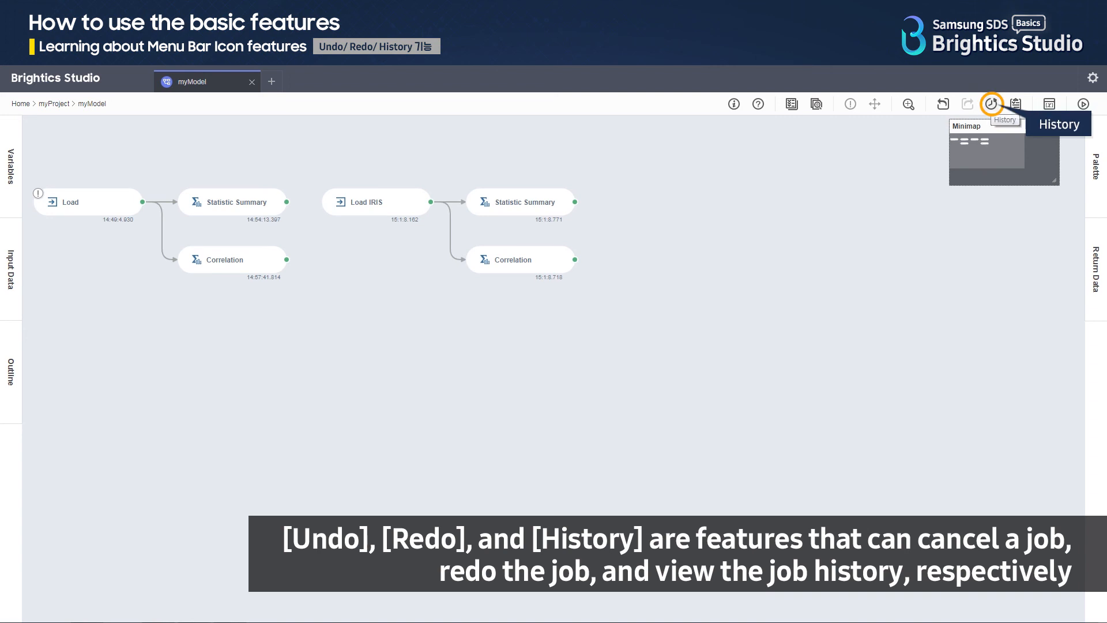
Browse the job history, revert the model to the Open entry, and restore it to the latest entry.
{"action": "left_click", "coordinate": [992, 104]}
{"action": "scroll", "coordinate": [986, 288], "scroll_direction": "down", "scroll_amount": 3}
{"action": "scroll", "coordinate": [986, 288], "scroll_direction": "down", "scroll_amount": 10}
{"action": "scroll", "coordinate": [986, 289], "scroll_direction": "up", "scroll_amount": 10}
{"action": "scroll", "coordinate": [986, 288], "scroll_direction": "up", "scroll_amount": 3}
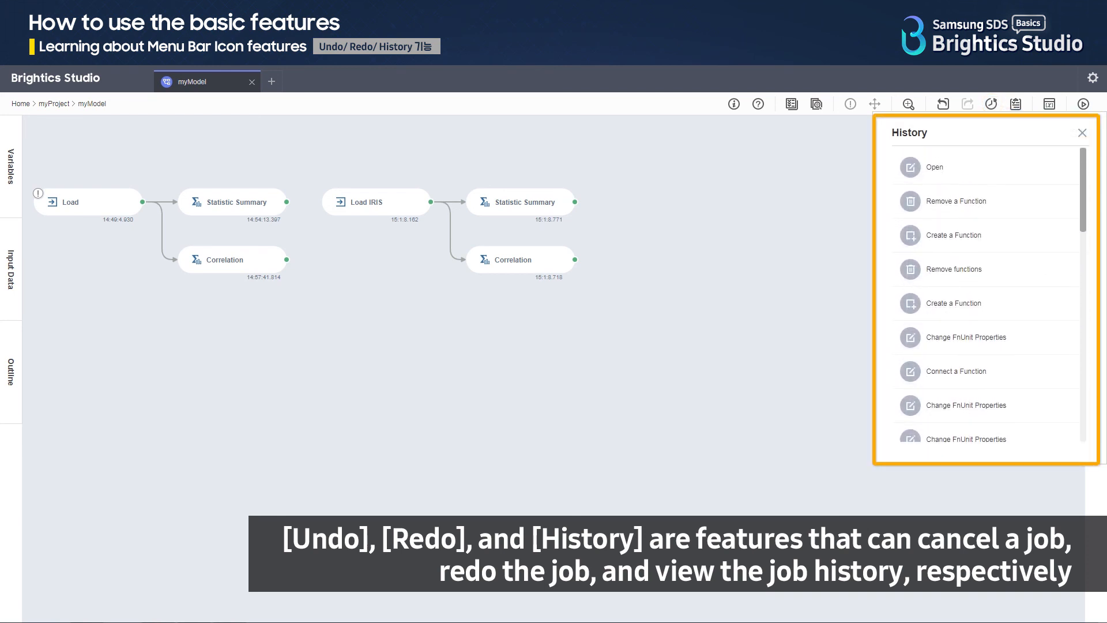
{"action": "left_click", "coordinate": [1059, 175]}
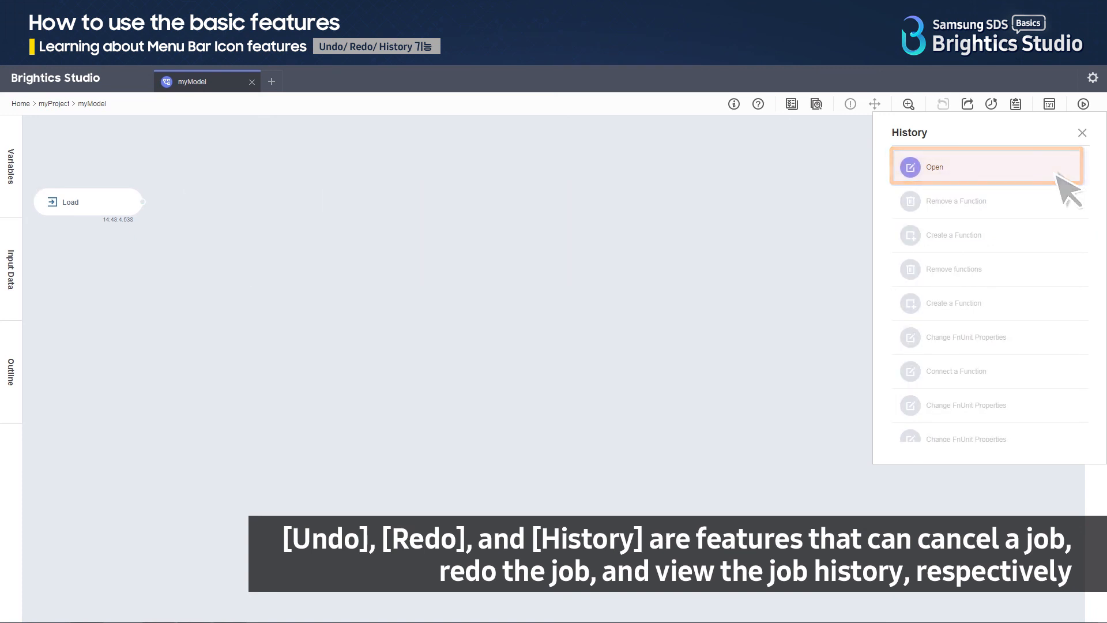
{"action": "scroll", "coordinate": [989, 294], "scroll_direction": "down", "scroll_amount": 10}
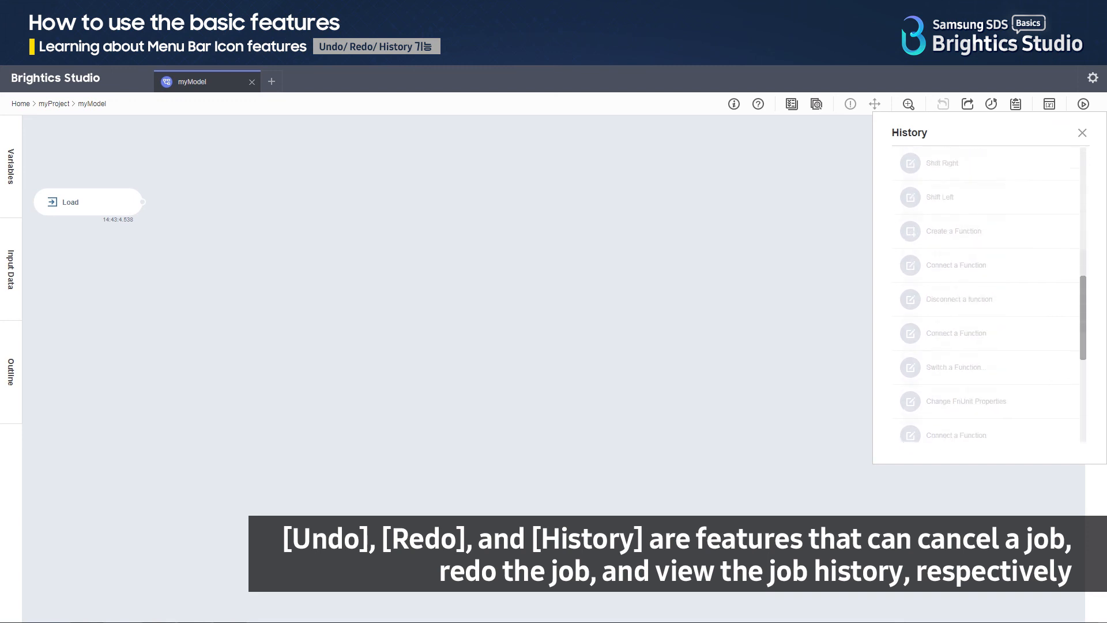
{"action": "left_click", "coordinate": [1059, 433]}
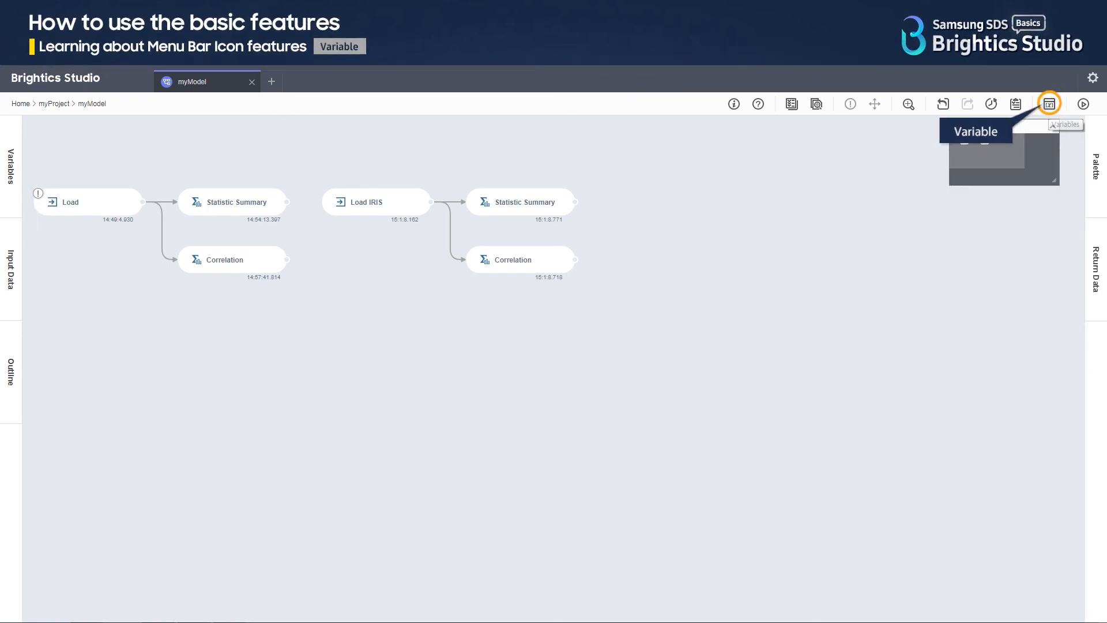
Add a variable with the value 34 to the model.
{"action": "left_click", "coordinate": [1050, 104]}
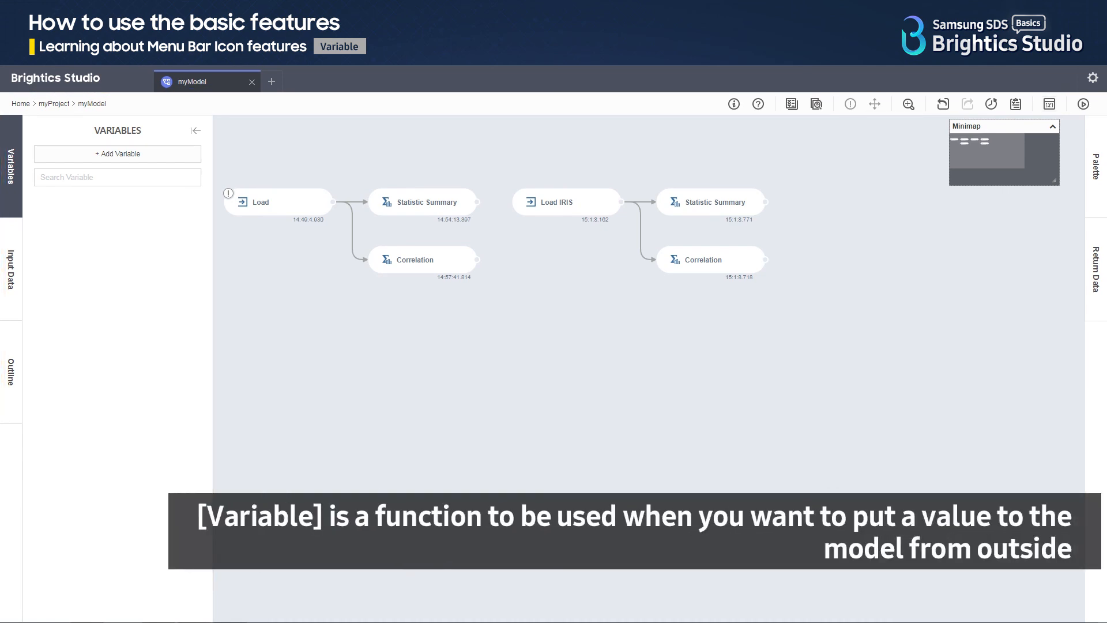
{"action": "left_click", "coordinate": [118, 154]}
{"action": "left_click", "coordinate": [117, 251]}
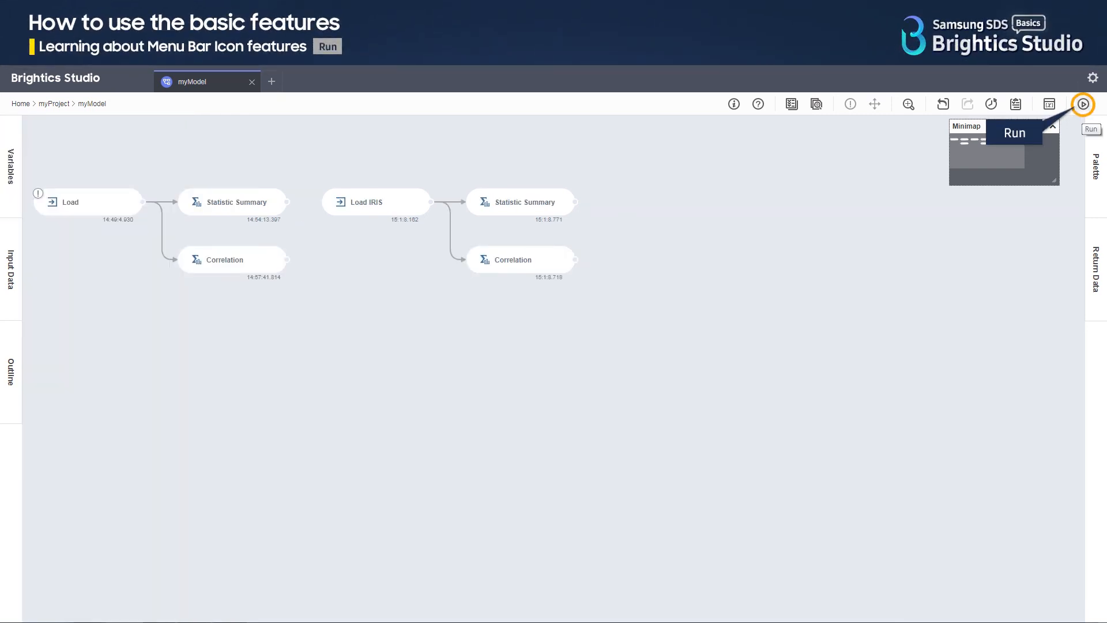
Run all functions of the model with variable1 at 34 and close the run progress dialog.
{"action": "left_click", "coordinate": [1084, 105]}
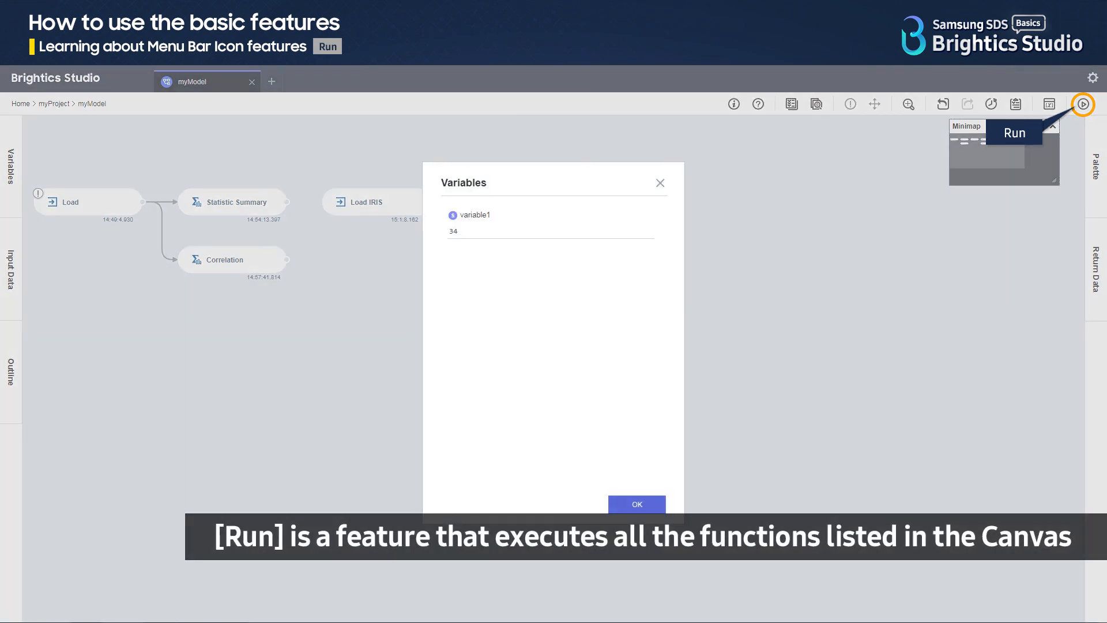
{"action": "left_click", "coordinate": [636, 505]}
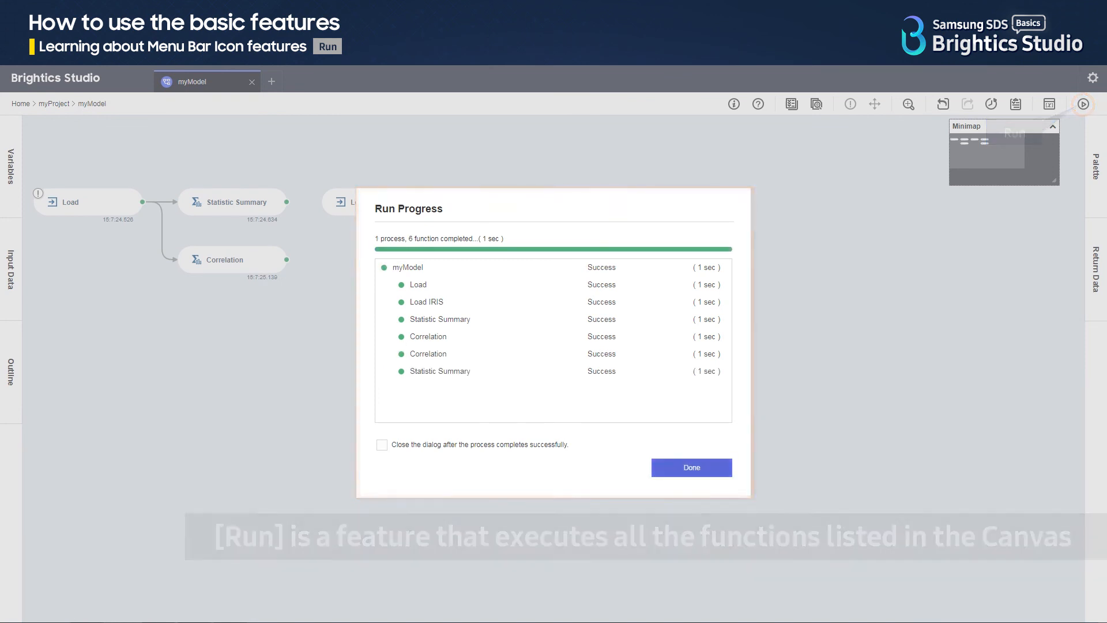
{"action": "left_click", "coordinate": [692, 468]}
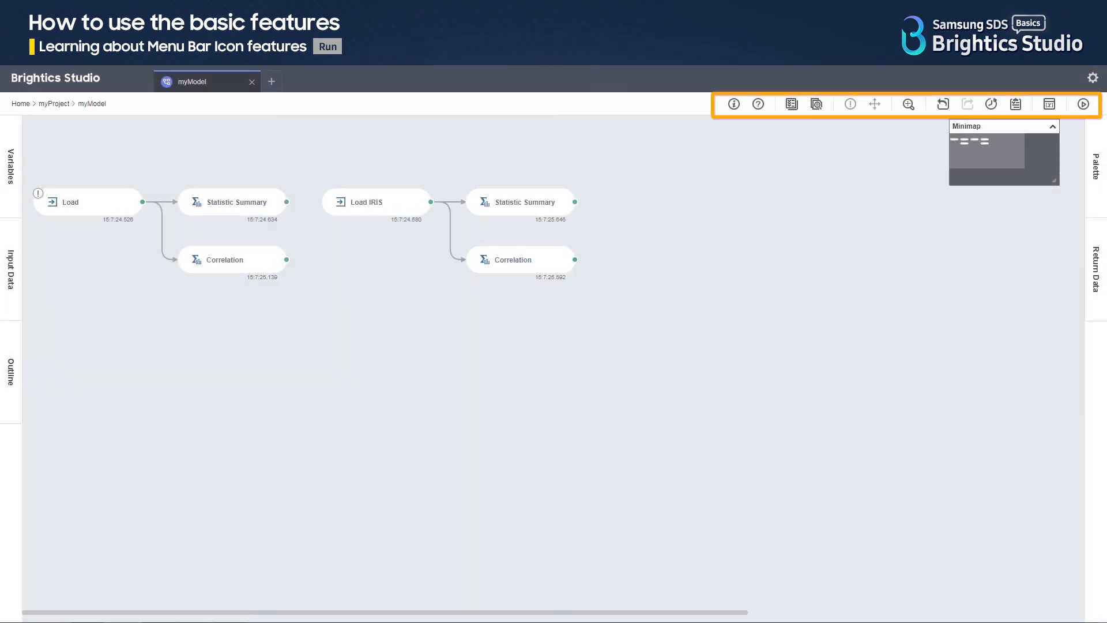